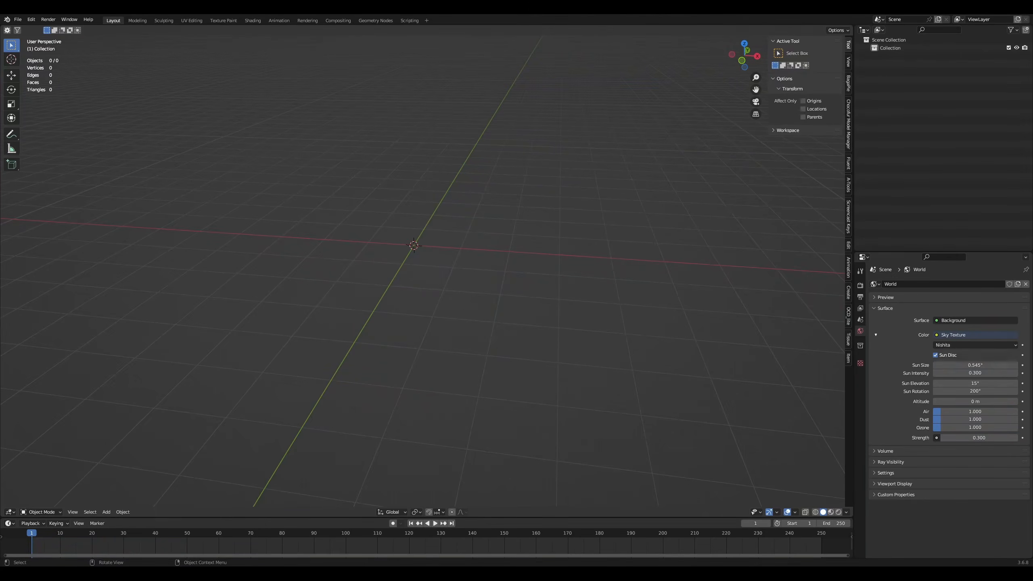
- Import the car model into the empty scene as a glTF 2.0 file
middle_click_drag(476, 226, 457, 249)
key("q")
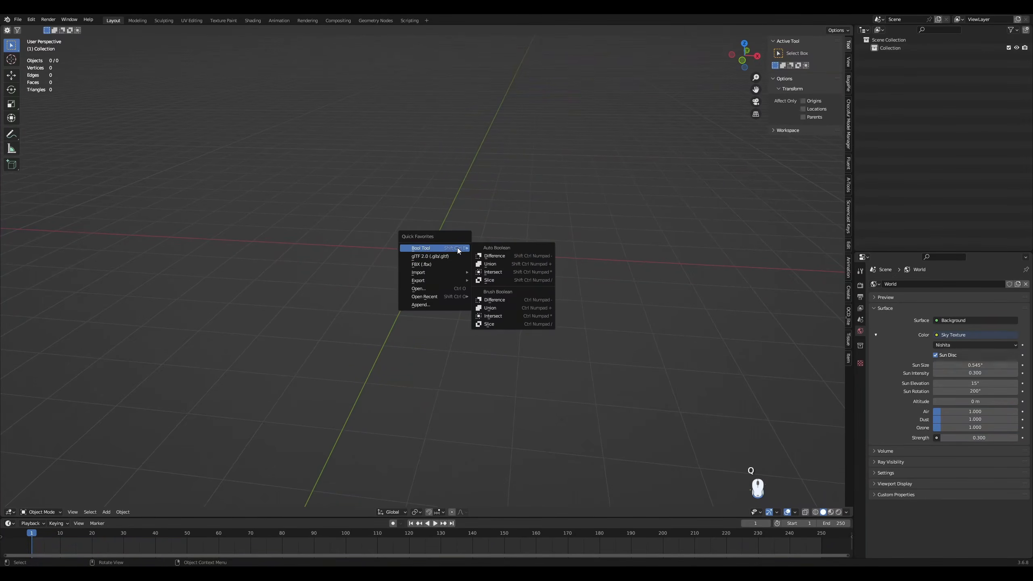
left_click(450, 254)
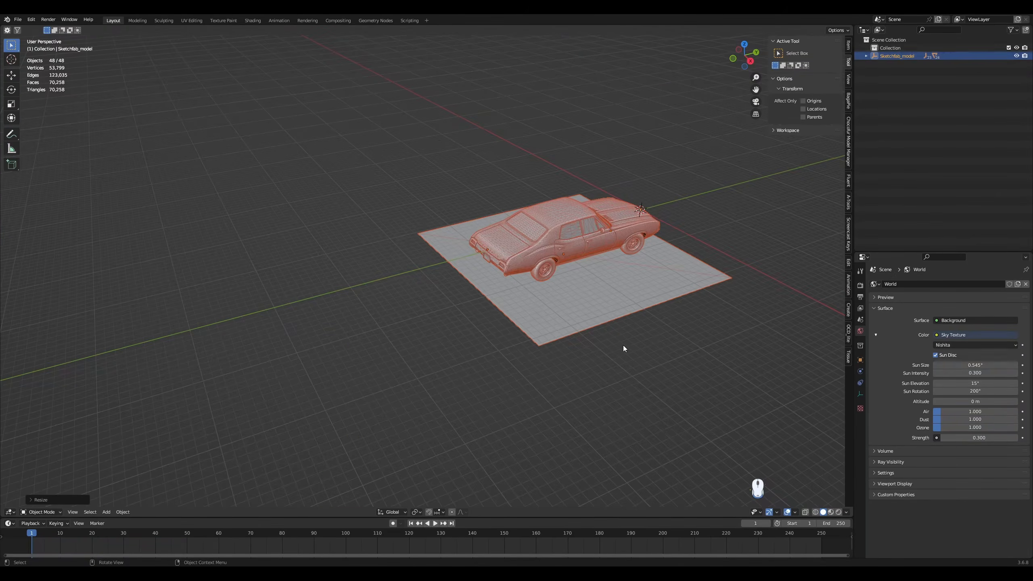
- Scale up the whole imported model and move it in the right side view so the car is centred on the origin above the Y axis
key("s")
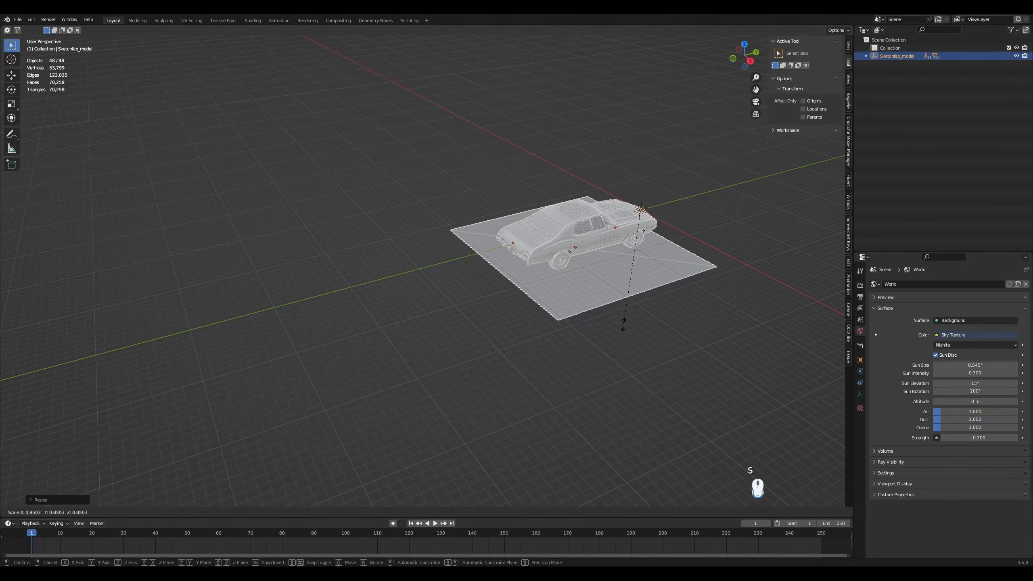
left_click(708, 222)
left_click(751, 61)
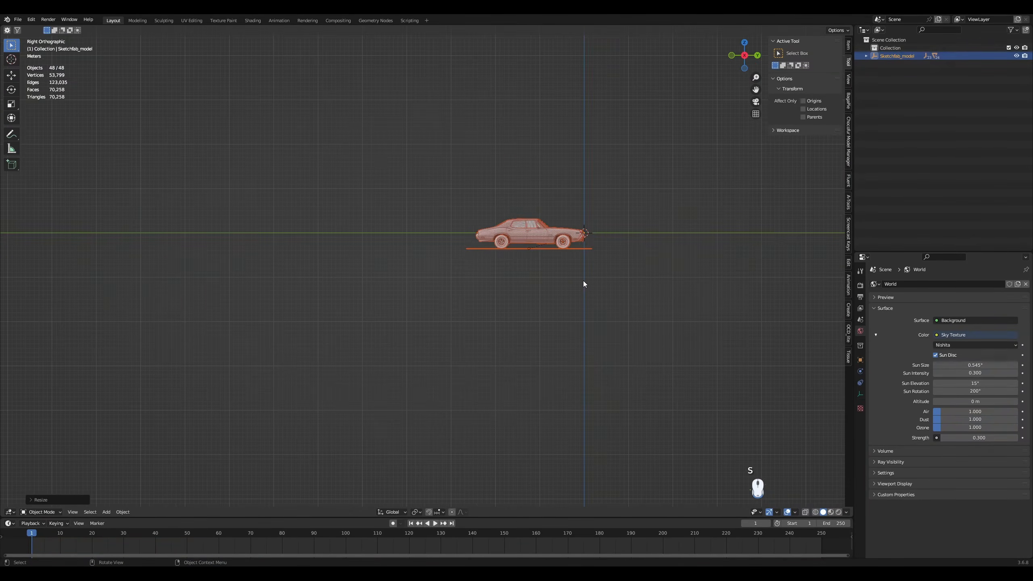
key("g")
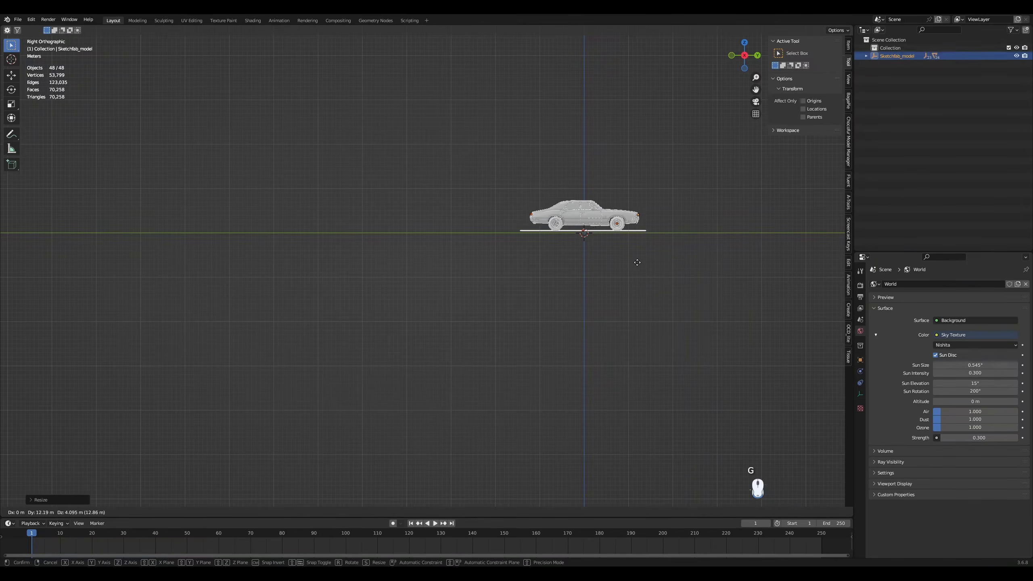
left_click(637, 263)
- Move the car's painted body object to the Scene Collection
middle_click_drag(637, 262, 463, 266)
scroll(478, 270, "up", 5)
left_click(434, 220)
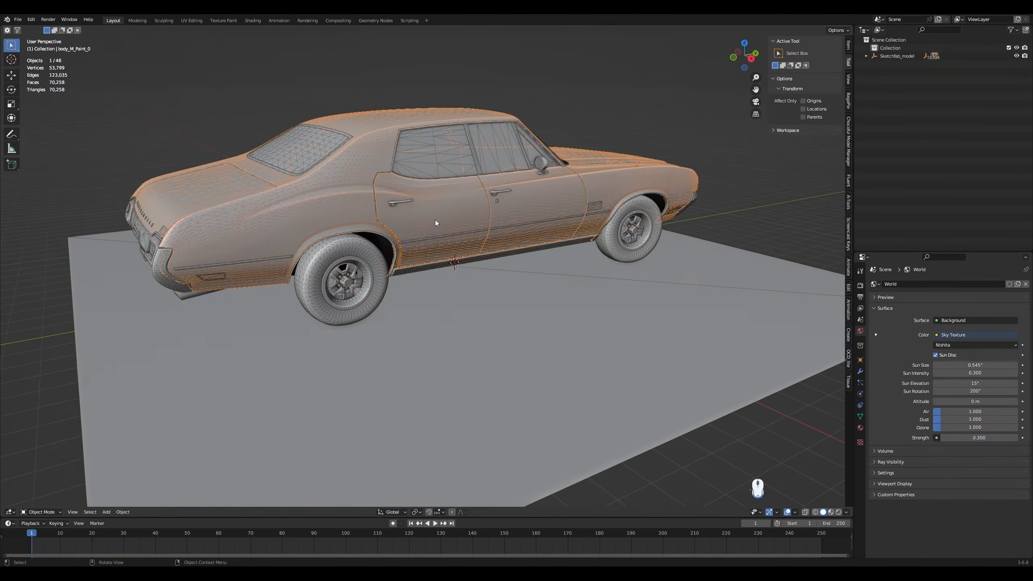
middle_click_drag(434, 216, 439, 211)
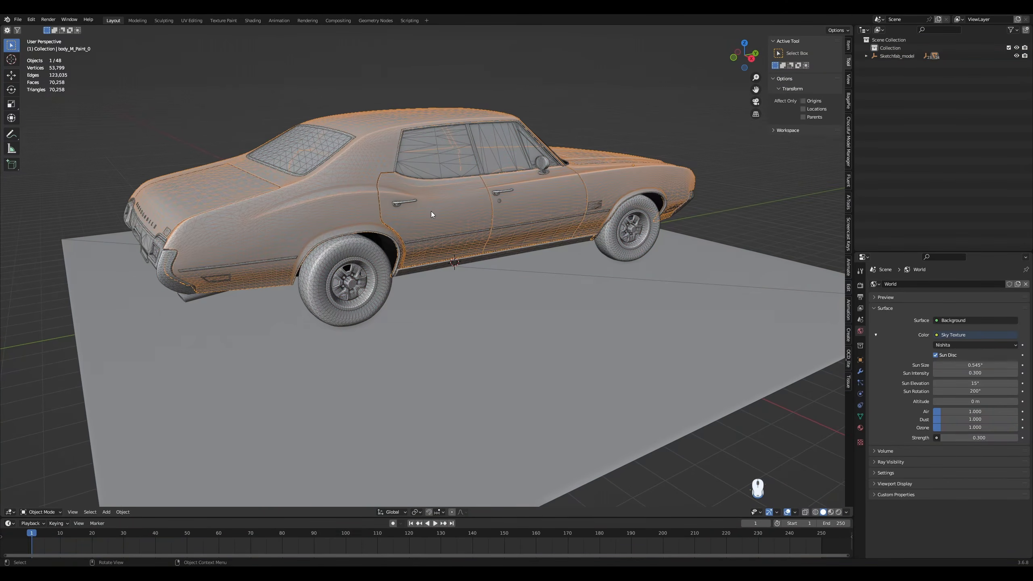
key("m")
left_click(424, 224)
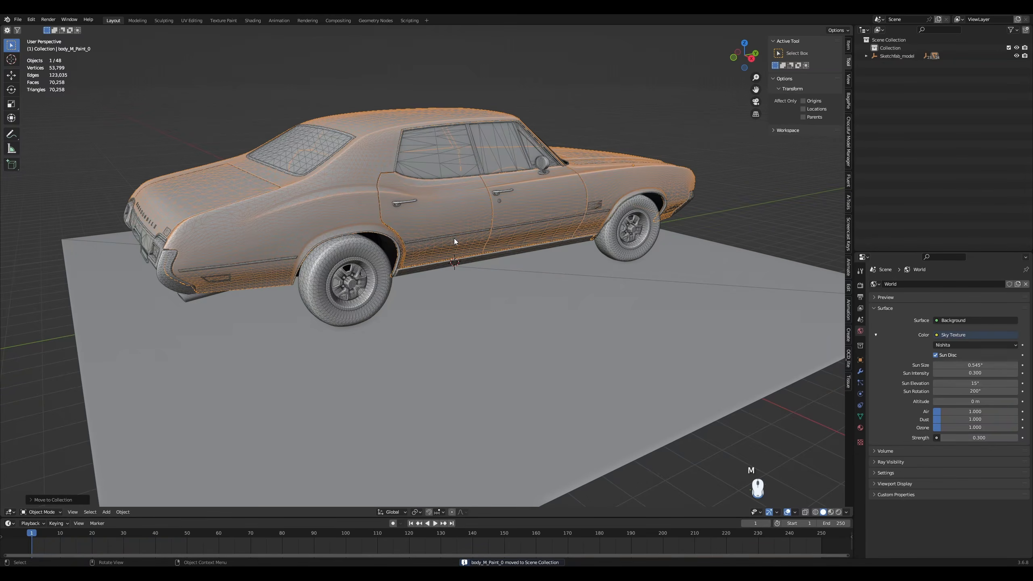
- Clear the car body's parent while keeping its transformation, and deselect it
right_click(450, 215)
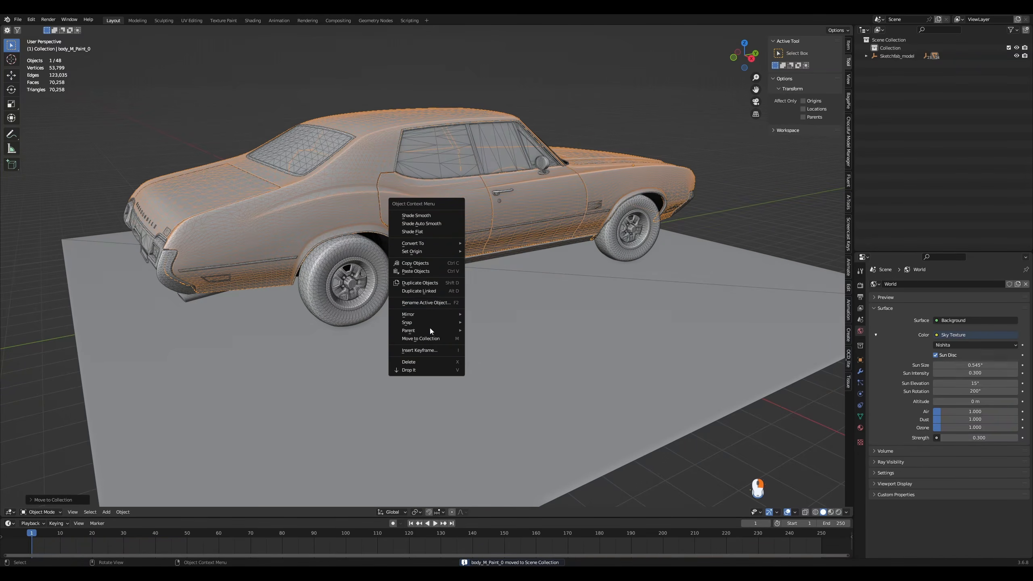
mouse_move(429, 328)
left_click(508, 477)
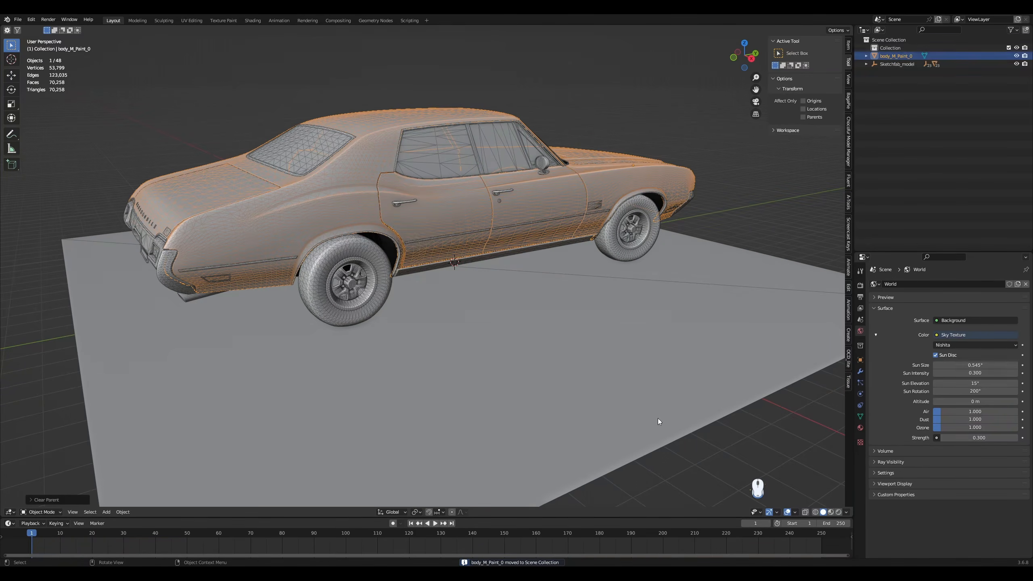
left_click(731, 192)
- Merge all vertices of the car body mesh by distance
left_click(425, 219)
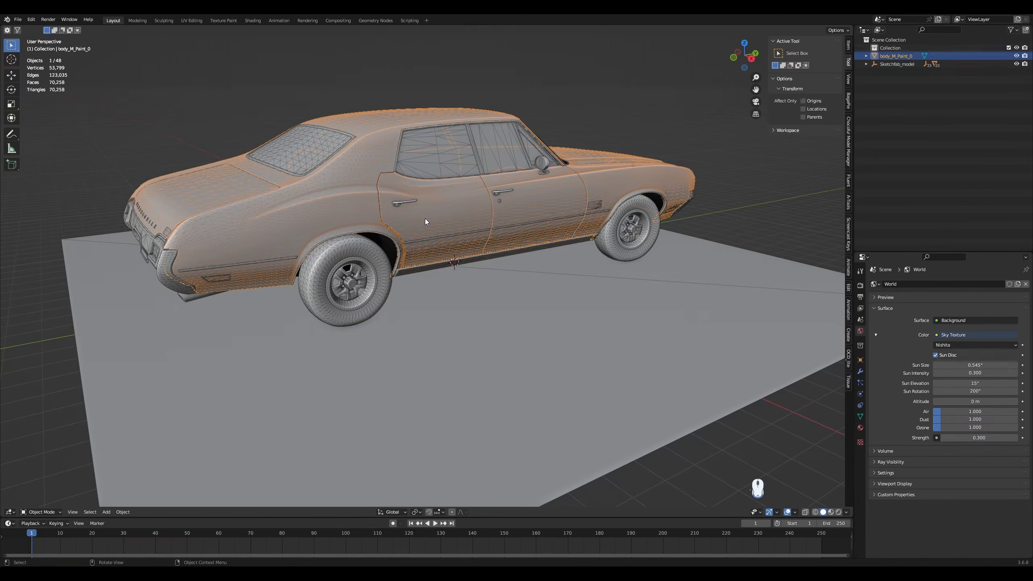
key("Tab")
key("a")
key("m")
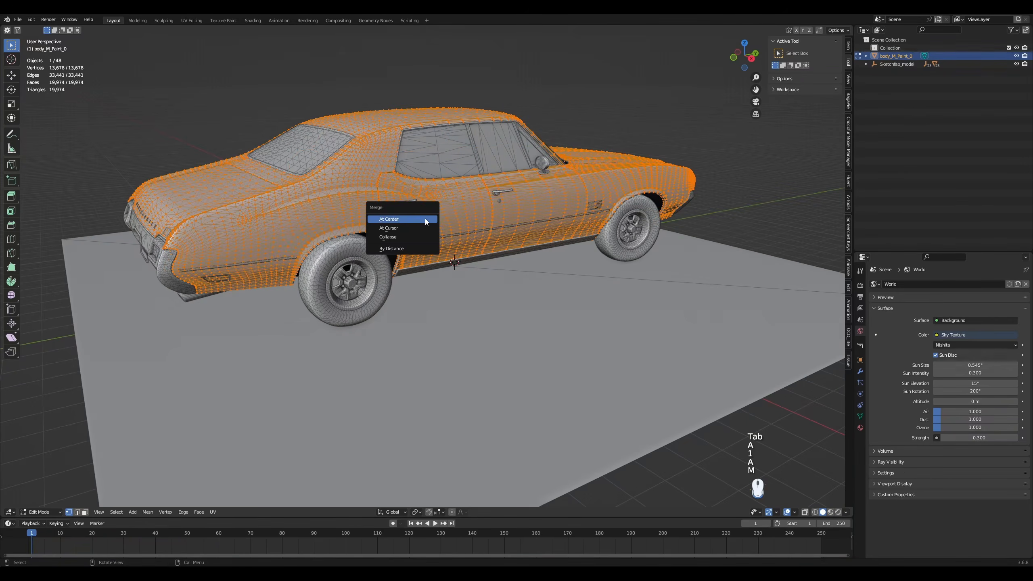
left_click(415, 245)
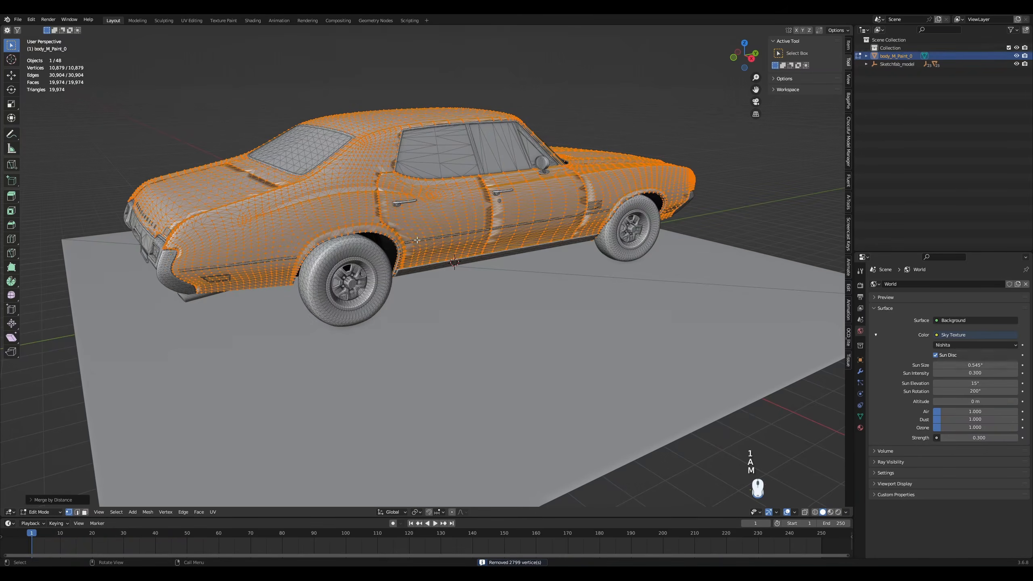
- Convert all triangular faces of the car body mesh to quads
key("3")
right_click(433, 227)
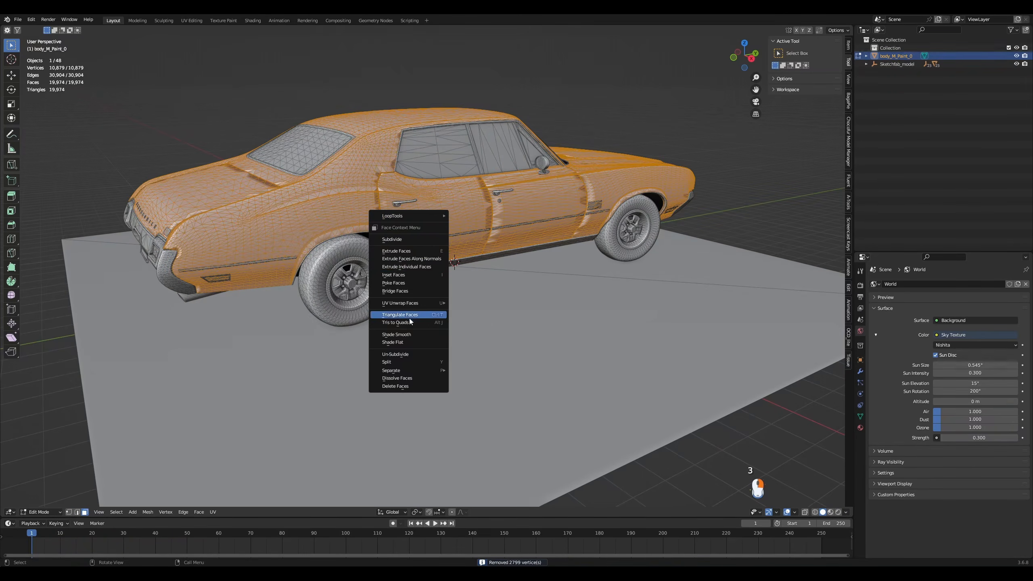
left_click(410, 319)
- Clear the custom split normals data of the car body, return to Object Mode and deselect it
left_click(860, 416)
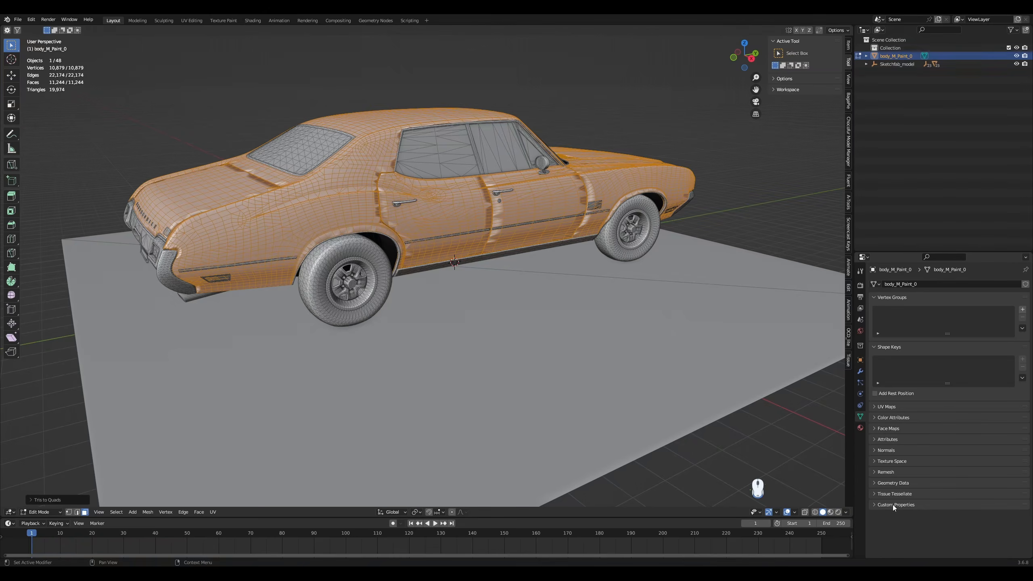
left_click(897, 484)
left_click(944, 512)
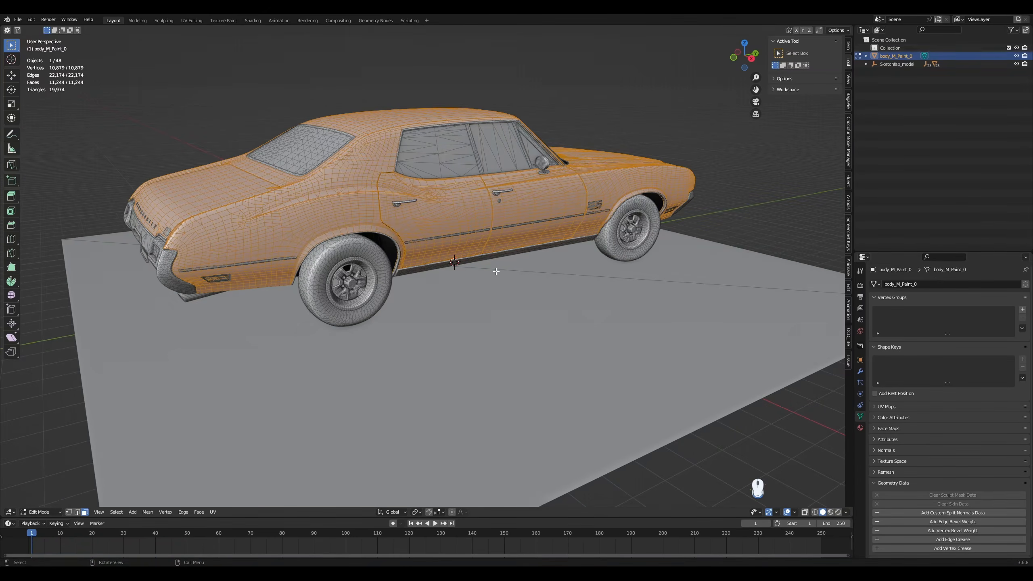
key("Tab")
left_click(723, 193)
- Turn off the wireframe display in the viewport overlays
middle_click_drag(552, 189, 738, 444)
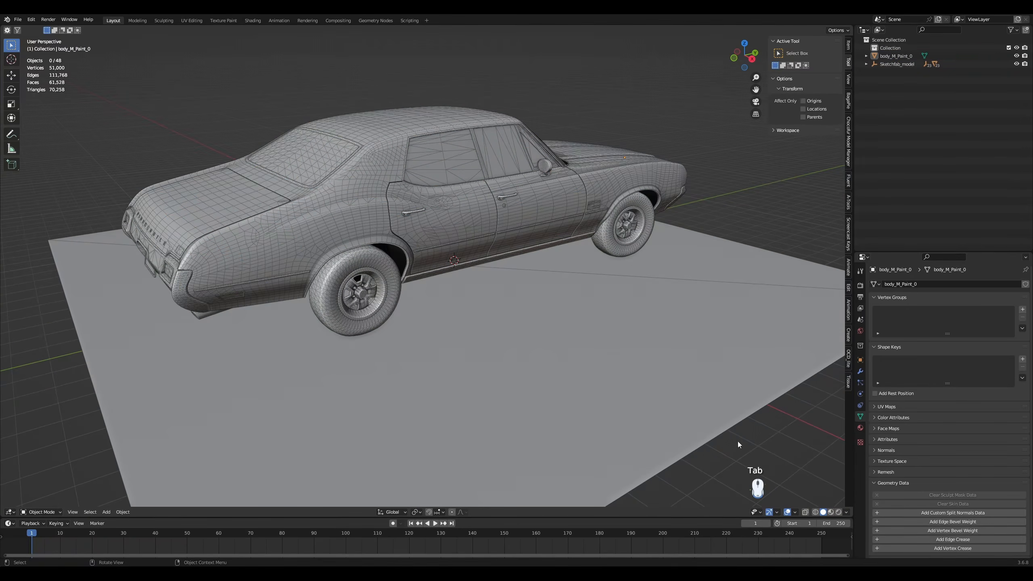
left_click(794, 512)
left_click(744, 463)
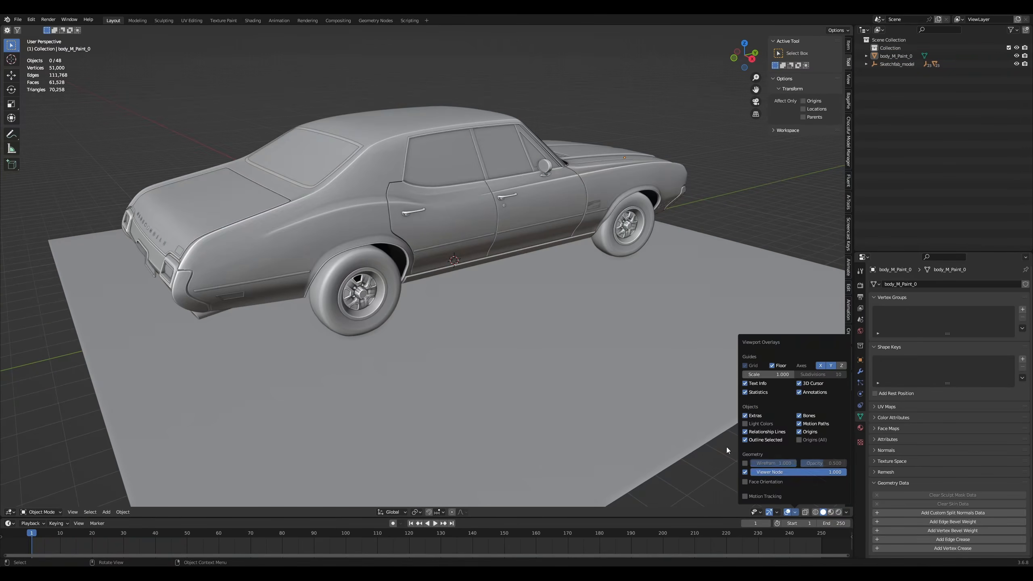
- Switch the viewport to rendered shading and remove the M_Dome material from the ground plane
middle_click_drag(452, 216, 463, 209)
key("z")
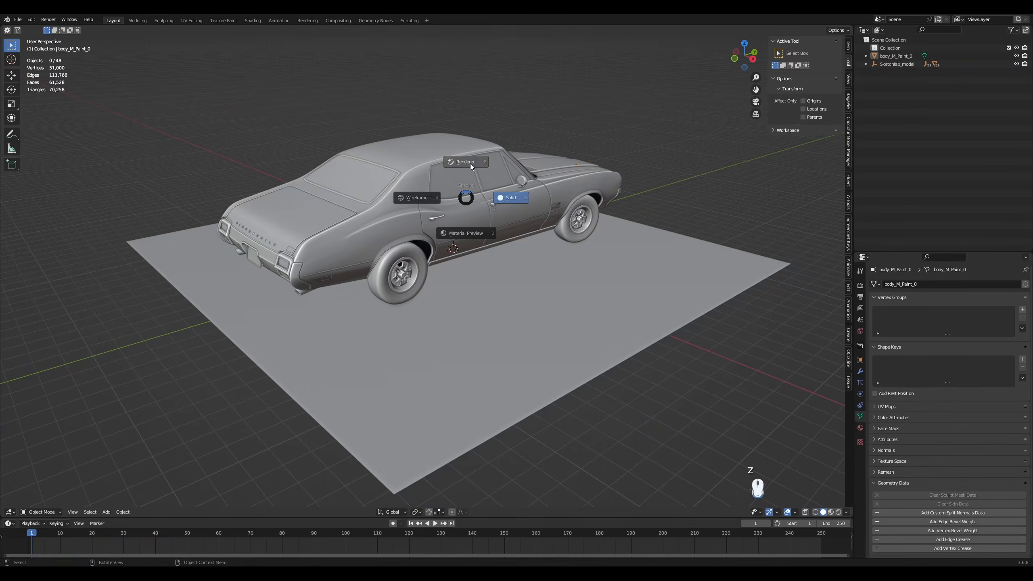
left_click(470, 163)
left_click(572, 312)
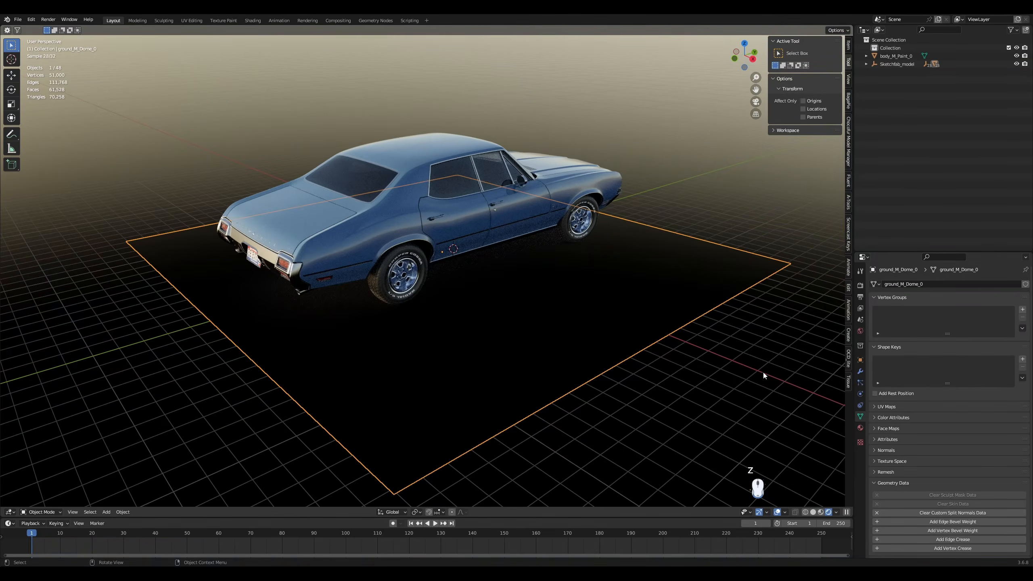
left_click(861, 427)
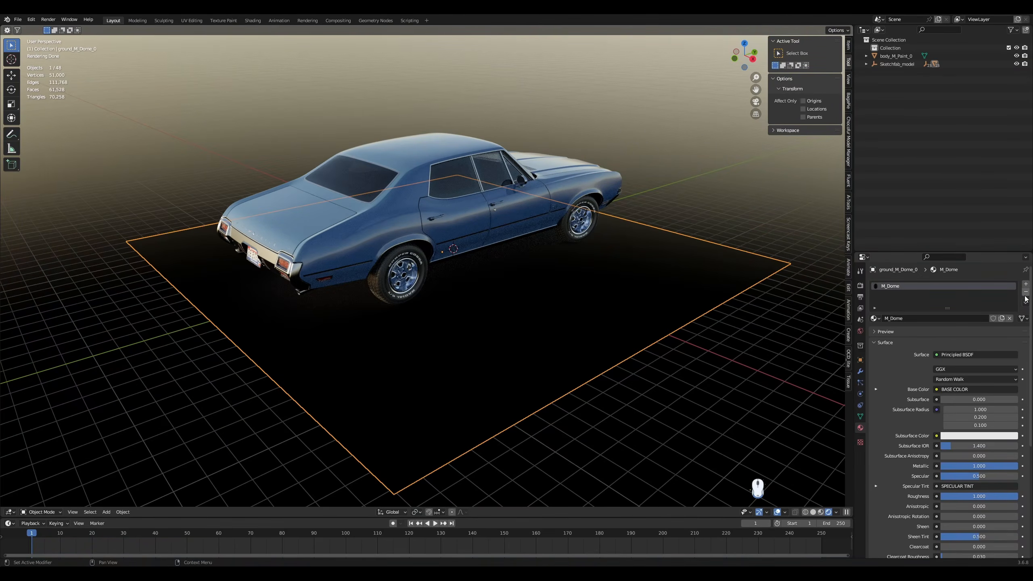
left_click(1025, 292)
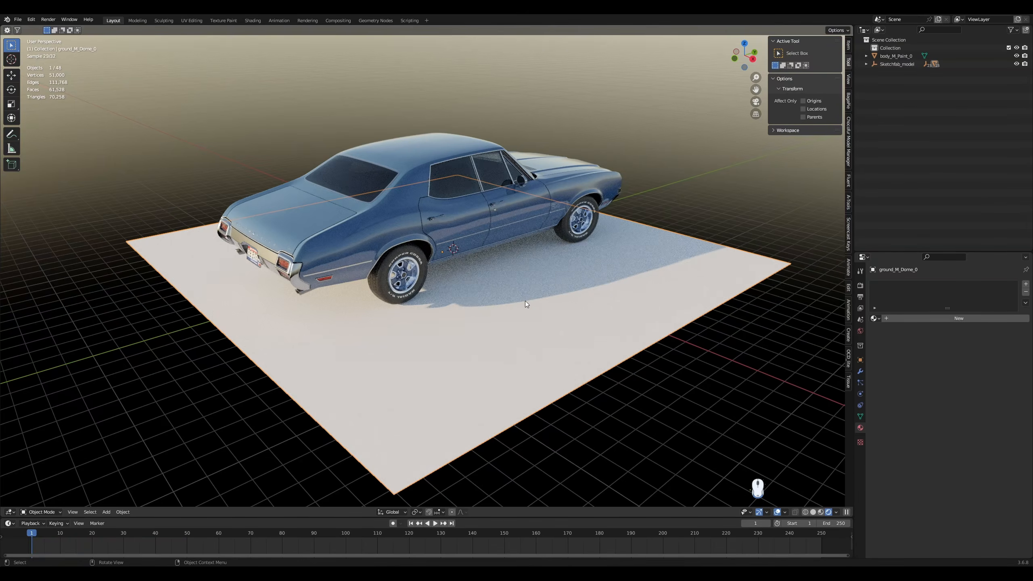
- Stretch the ground plane along the global Y axis so it extends well beyond the car
key("s")
key("x")
key("y")
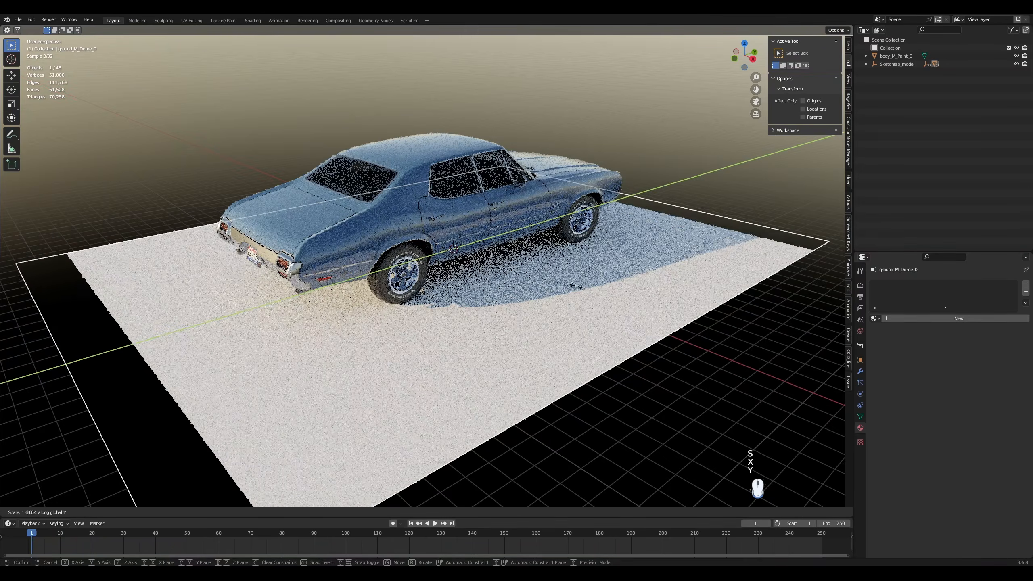
left_click(679, 261)
middle_click_drag(525, 280, 527, 281)
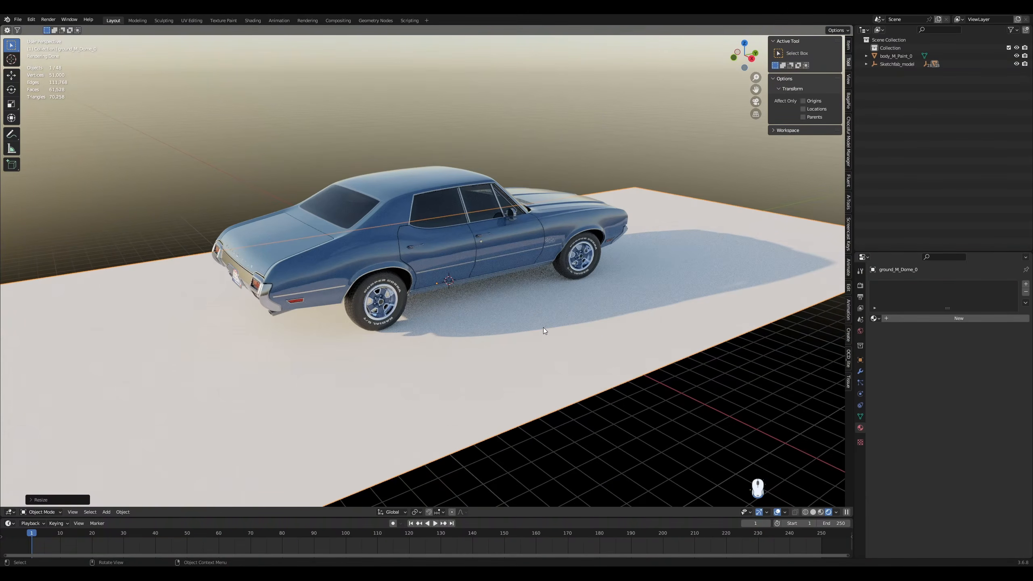
- Set the viewport back to solid shading, deselect the ground plane and save the file
key("z")
left_click(599, 328)
left_click(601, 418)
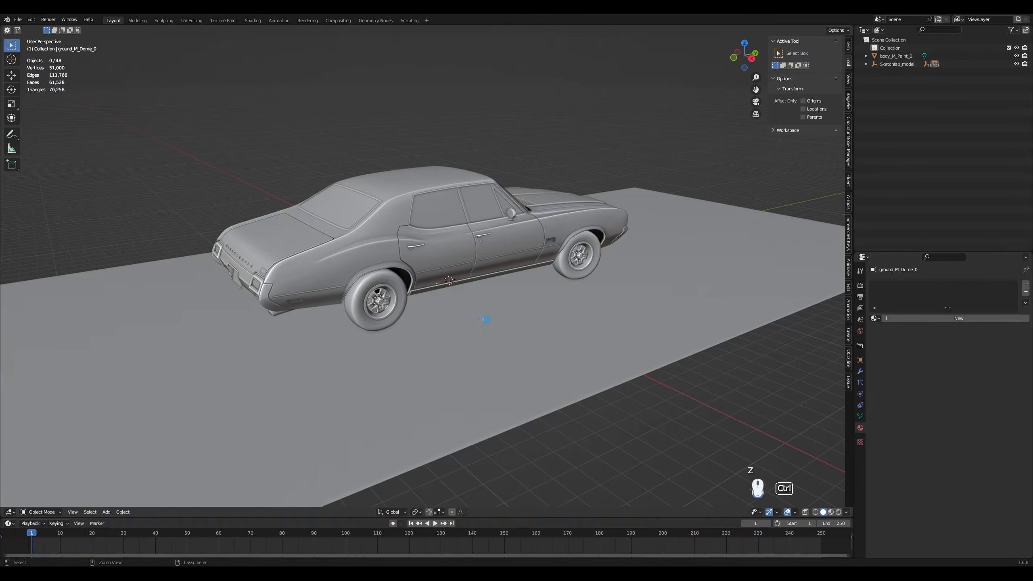
key("ctrl+s")
- Add a UV sphere at the origin and scale it up until it is taller than the car
key("shift+a")
mouse_move(486, 320)
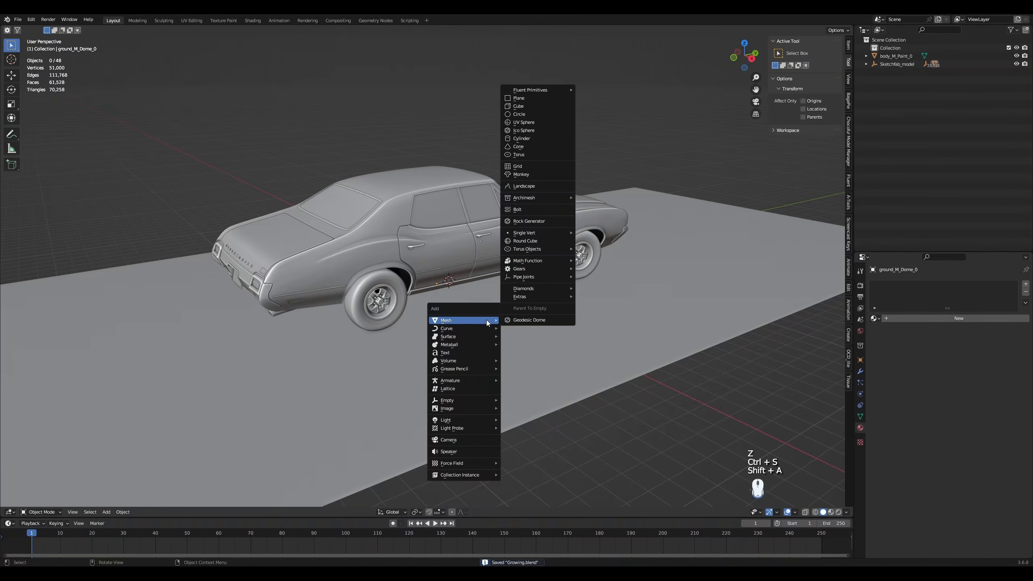
left_click(537, 122)
key("s")
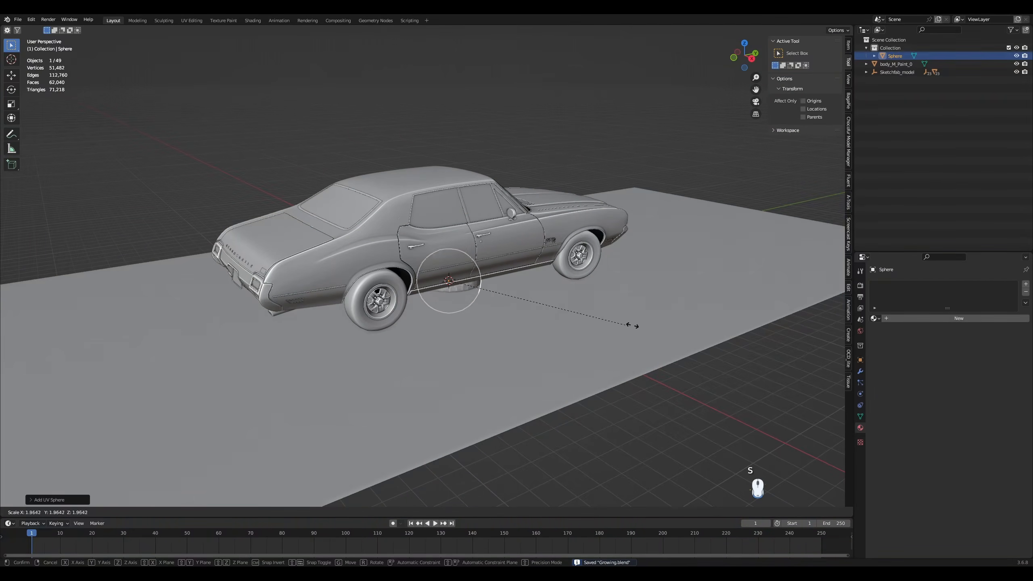
left_click(798, 332)
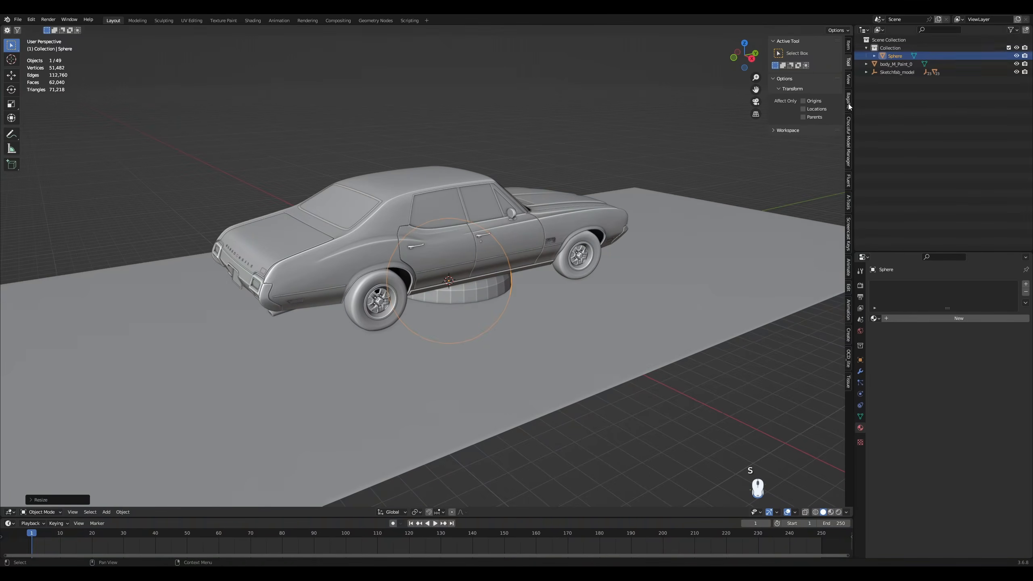
key("s")
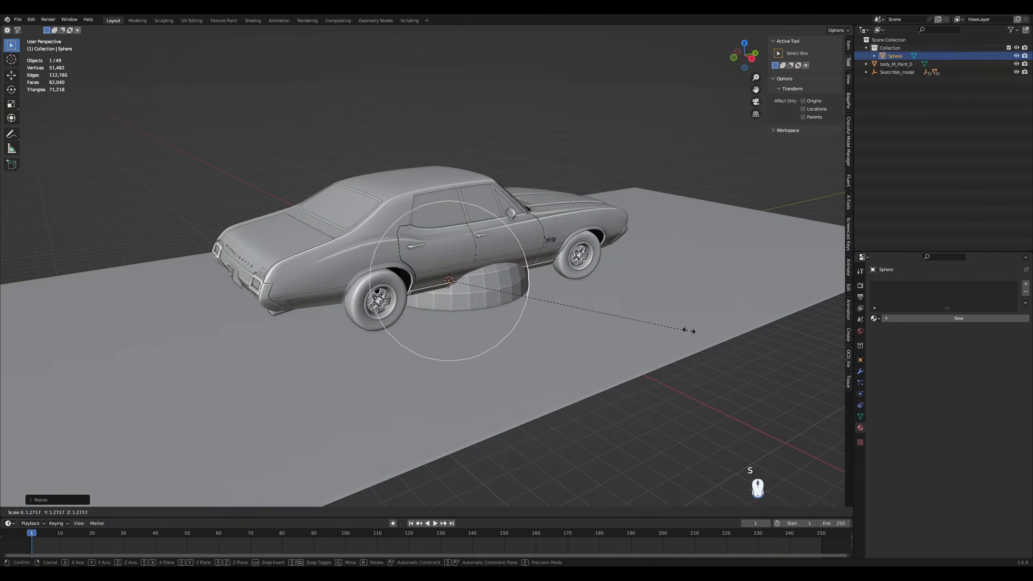
- Raise the sphere along Z so most of it sits above the ground plane
key("g")
key("z")
left_click(716, 274)
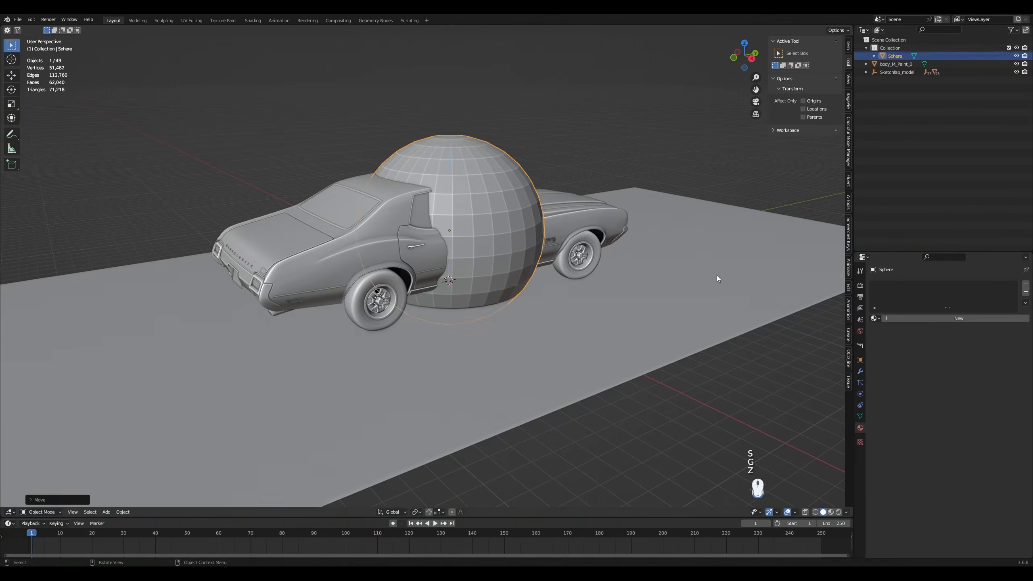
middle_click_drag(717, 275, 515, 287)
- Move the sphere about -25 m along Y to a spot behind the car, and save the file
key("g")
key("y")
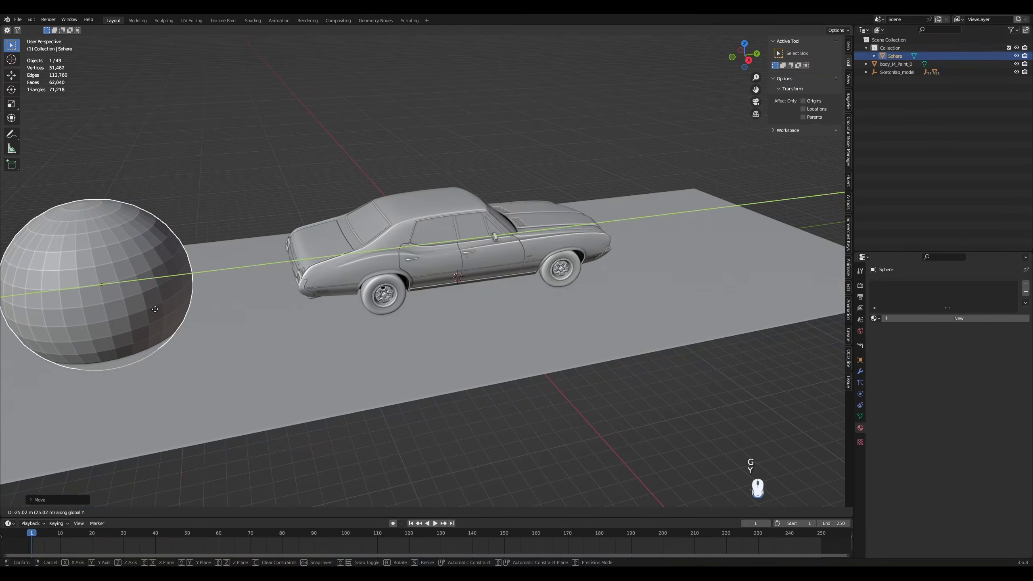
left_click(156, 312)
middle_click_drag(156, 312, 485, 286)
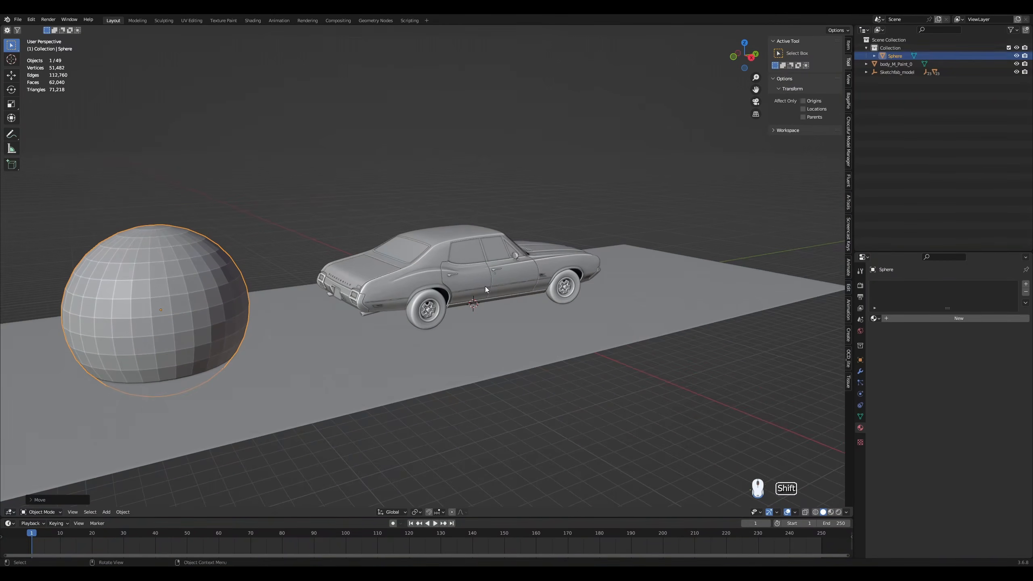
key("ctrl+s")
- Enable Dynamic Paint physics on the car body and add a canvas to it
left_click(432, 248)
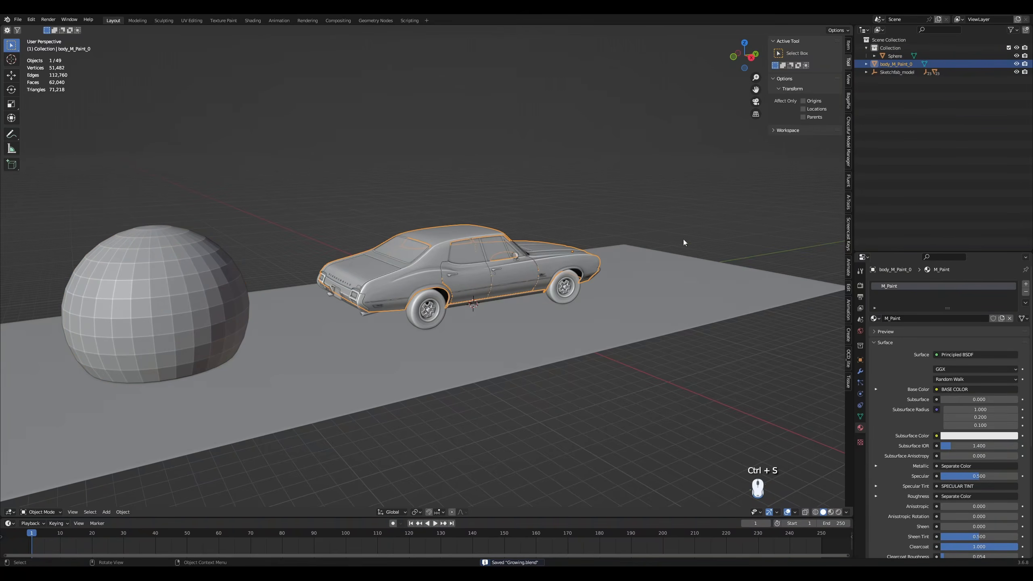
left_click(860, 402)
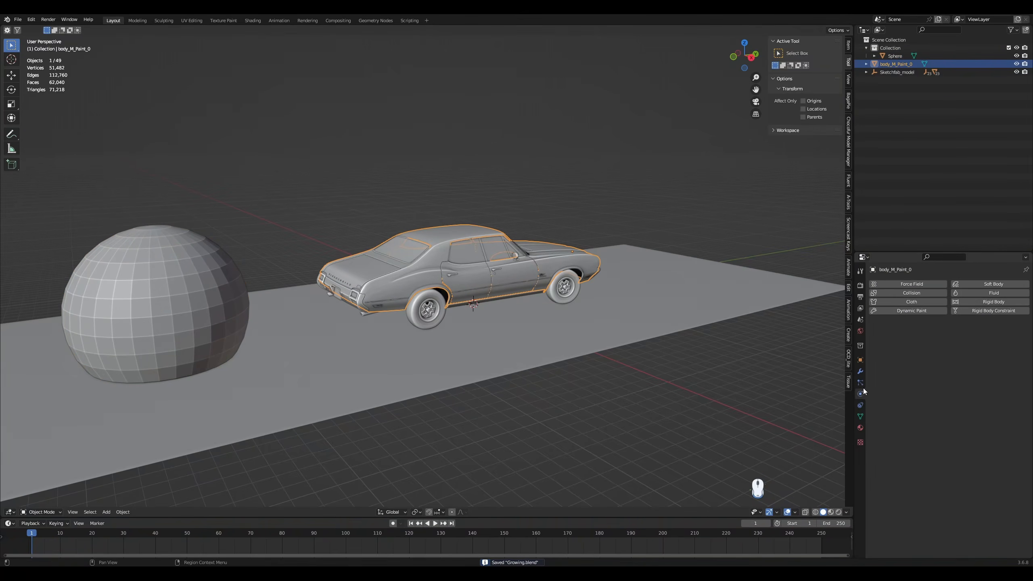
left_click(922, 312)
left_click(943, 361)
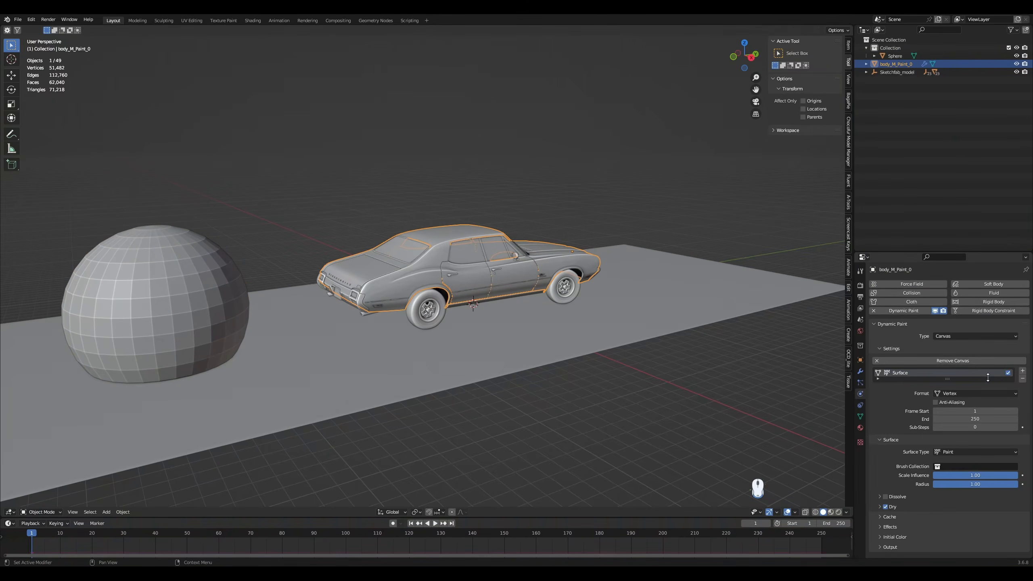
- Keep the car body canvas format as Vertex, set its surface type to Weight, and create the dp_weight output vertex group
left_click(988, 393)
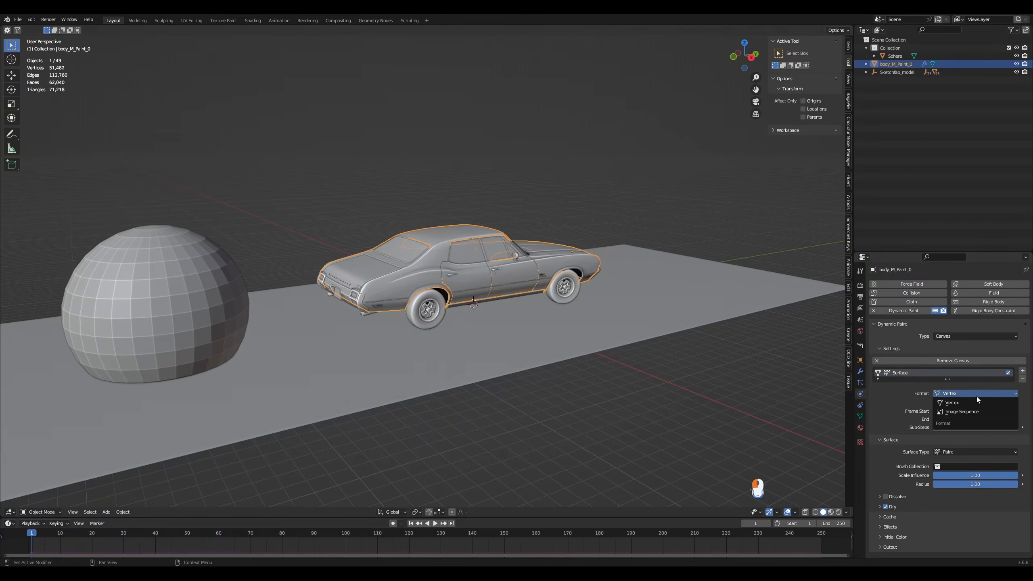
left_click(977, 401)
left_click(971, 451)
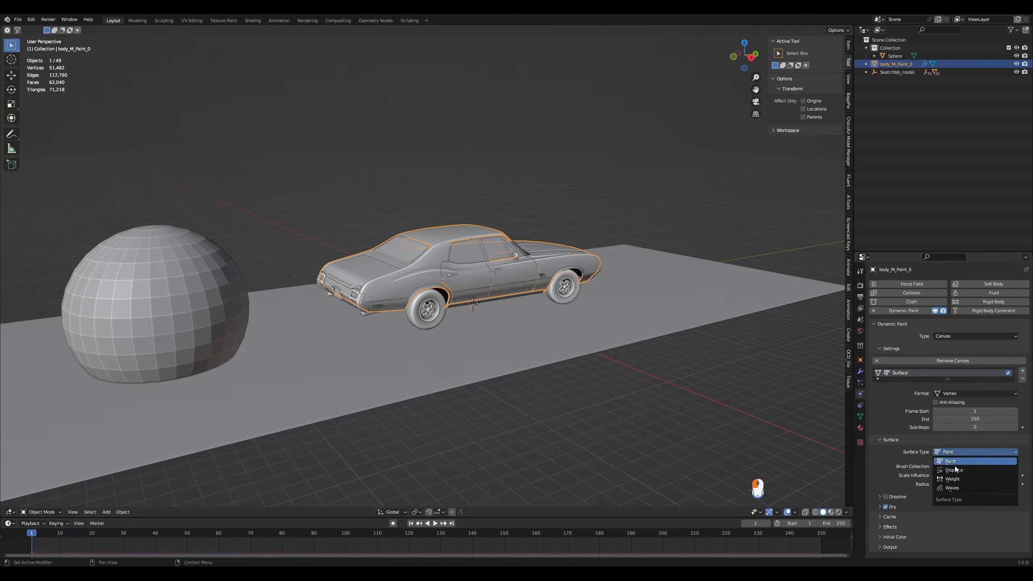
left_click(965, 489)
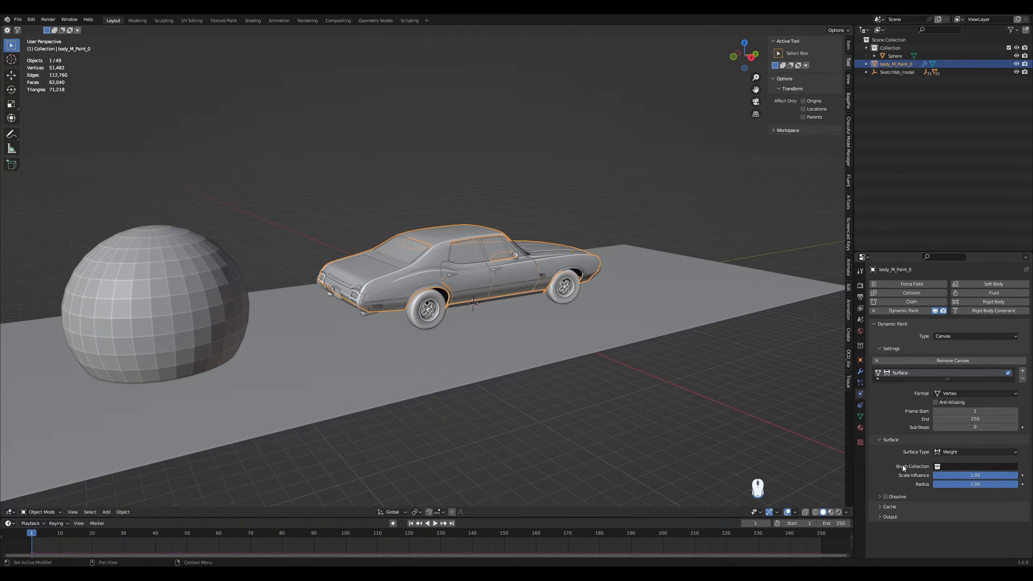
left_click(891, 517)
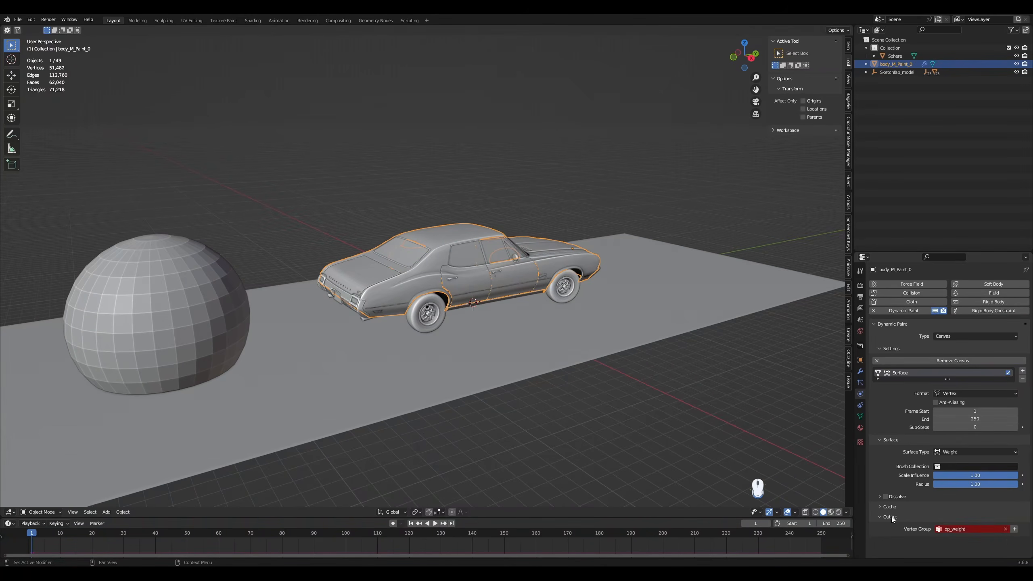
left_click(1016, 530)
- Enable Dynamic Paint on the sphere, add it as a brush, and set its paint source to Proximity
left_click(211, 346)
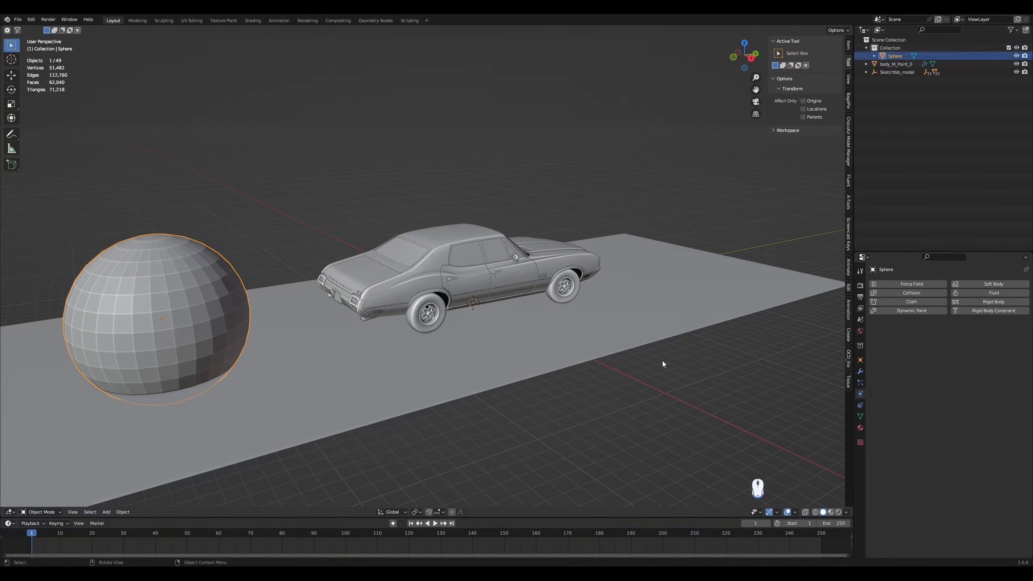
left_click(915, 311)
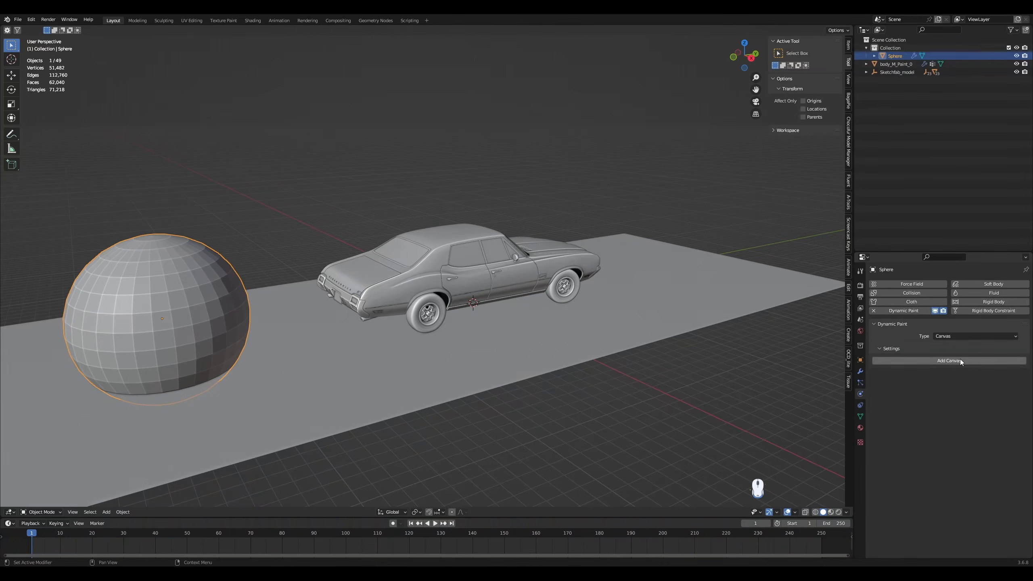
left_click(953, 336)
left_click(949, 353)
left_click(961, 431)
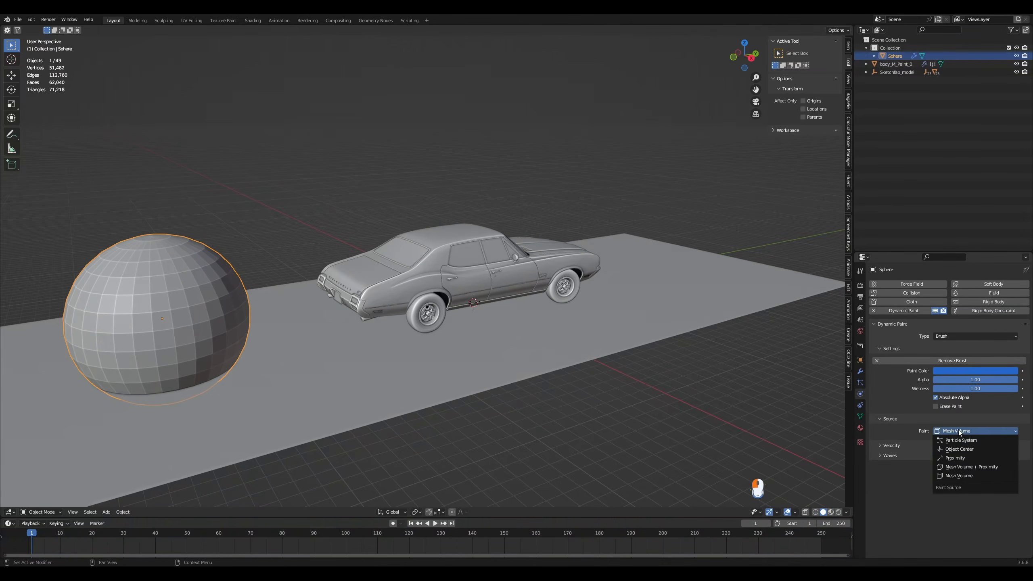
left_click(956, 460)
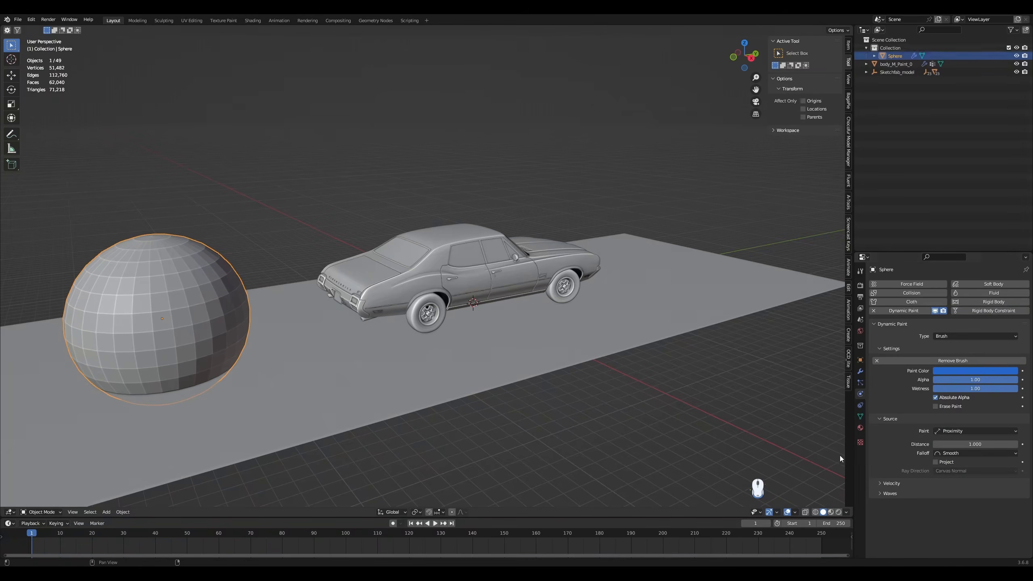
- Enlarge the timeline area and insert a keyframe for the sphere's starting location at frame 1
middle_click_drag(488, 498, 483, 503)
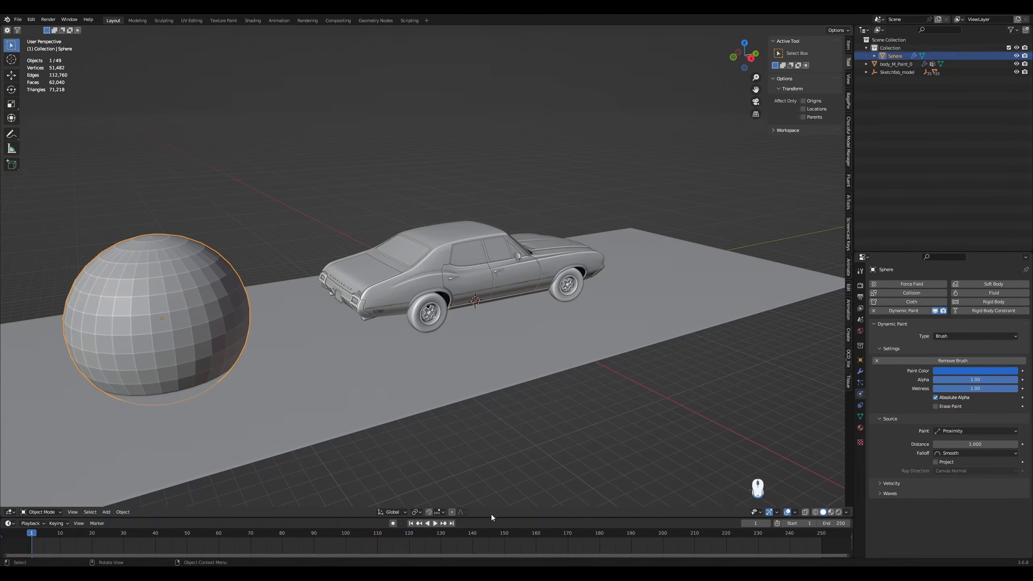
left_click_drag(490, 516, 378, 467)
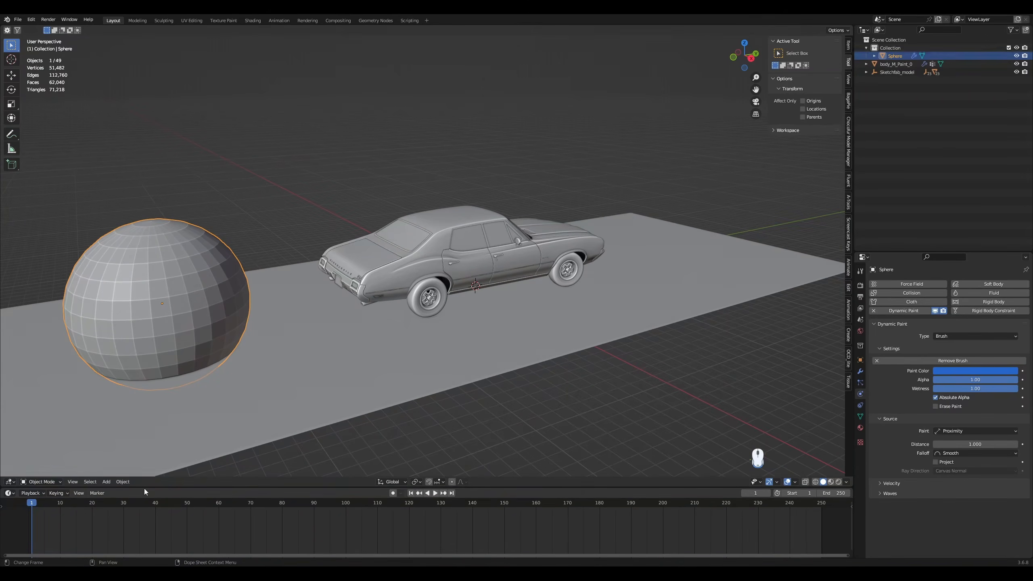
key("i")
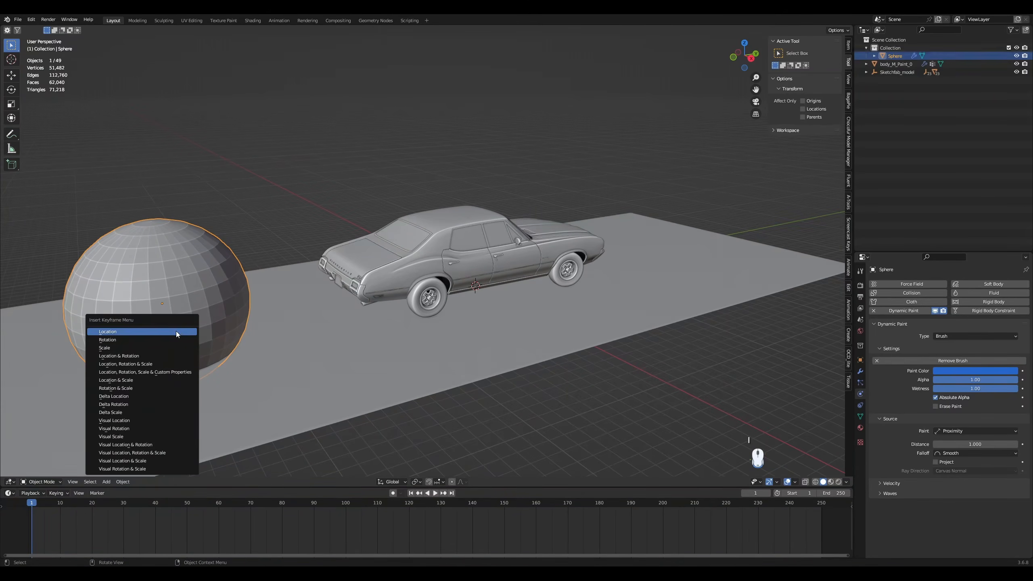
left_click(148, 347)
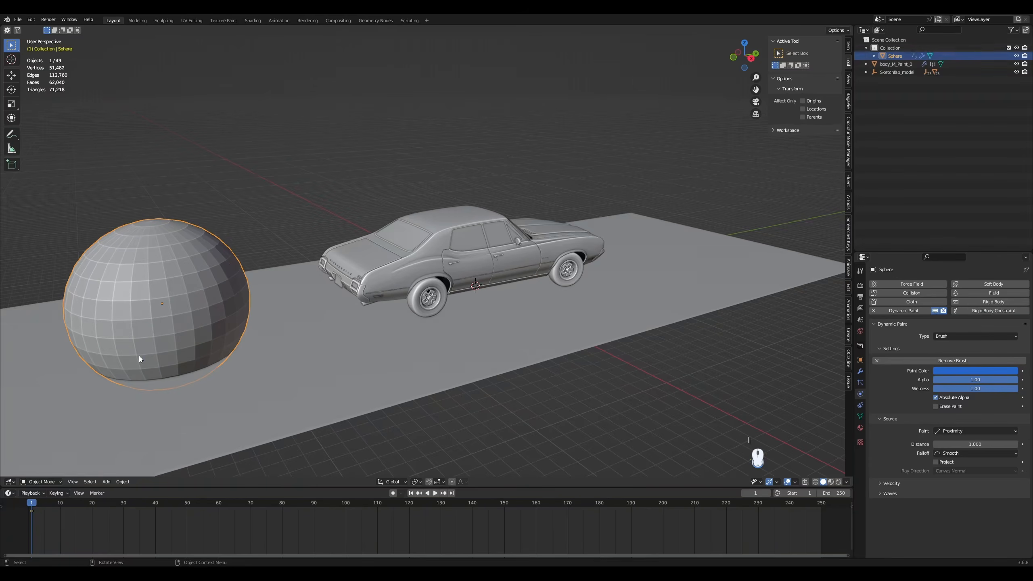
- Set the animation's end frame to 150
left_click(834, 493)
type("150")
key("Return")
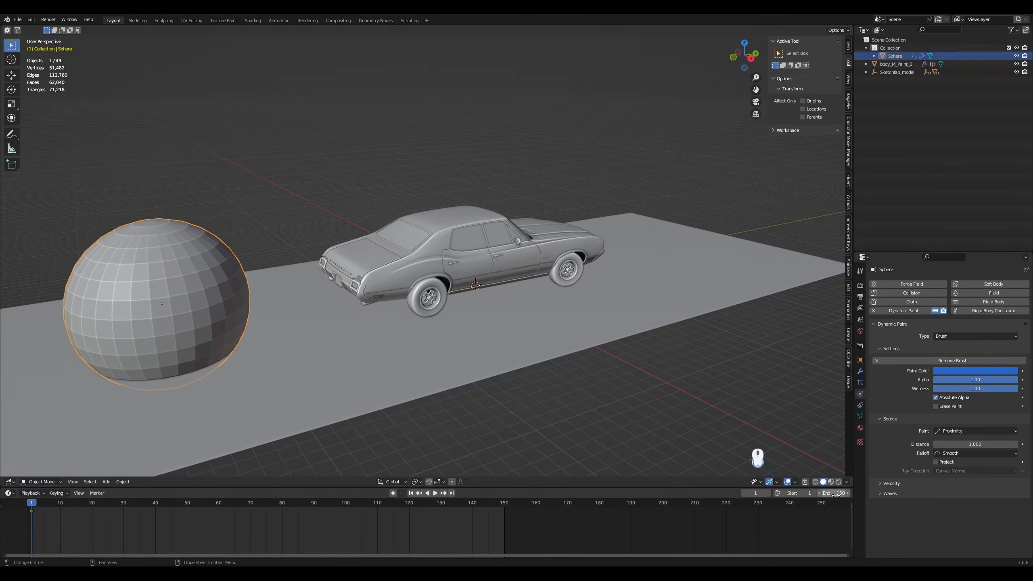
- At frame 150, move the sphere along Y through the car to just beyond its front end and keyframe its location
left_click(453, 493)
key("g")
key("y")
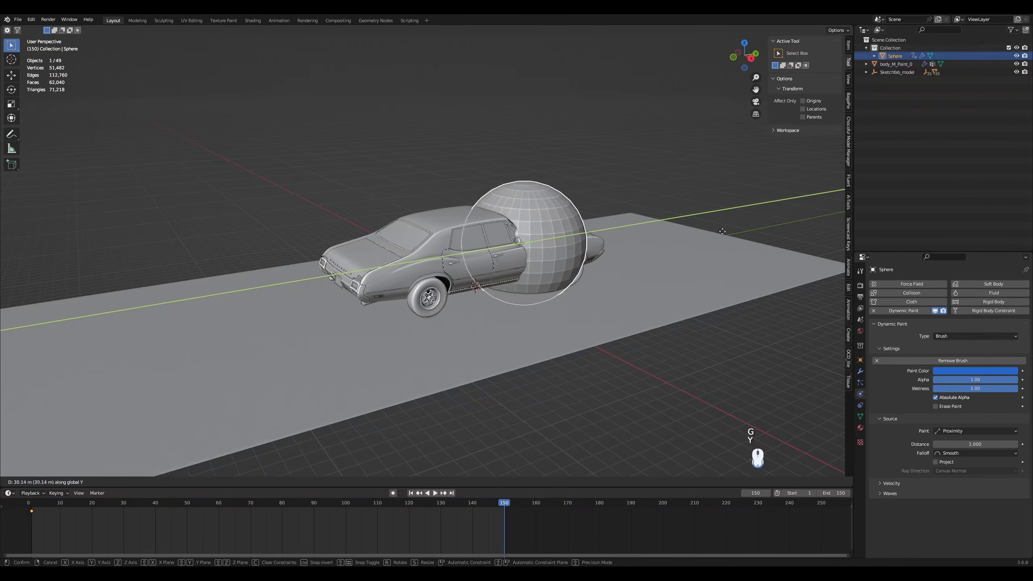
left_click(816, 216)
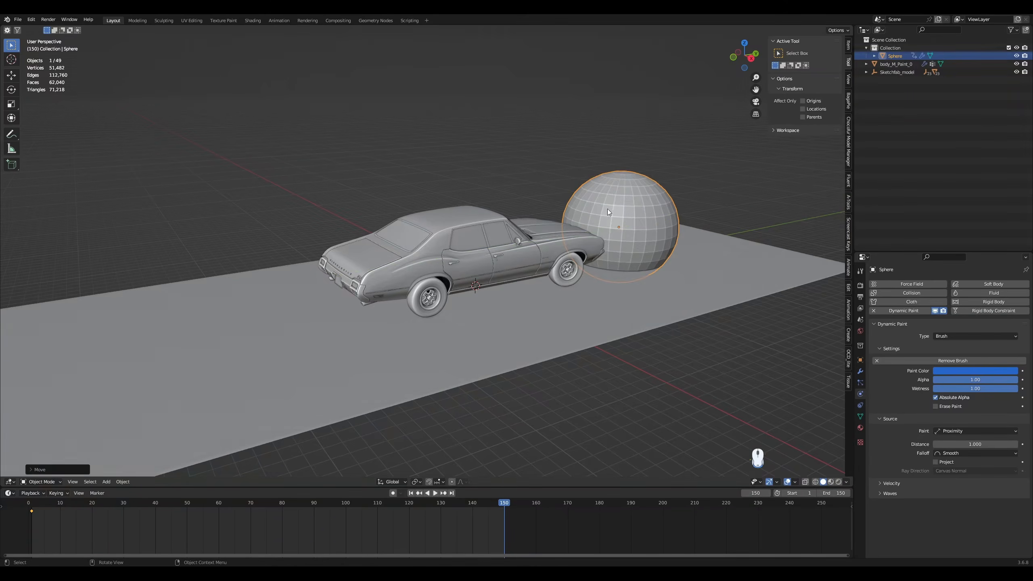
middle_click_drag(607, 208, 574, 218)
key("g")
key("y")
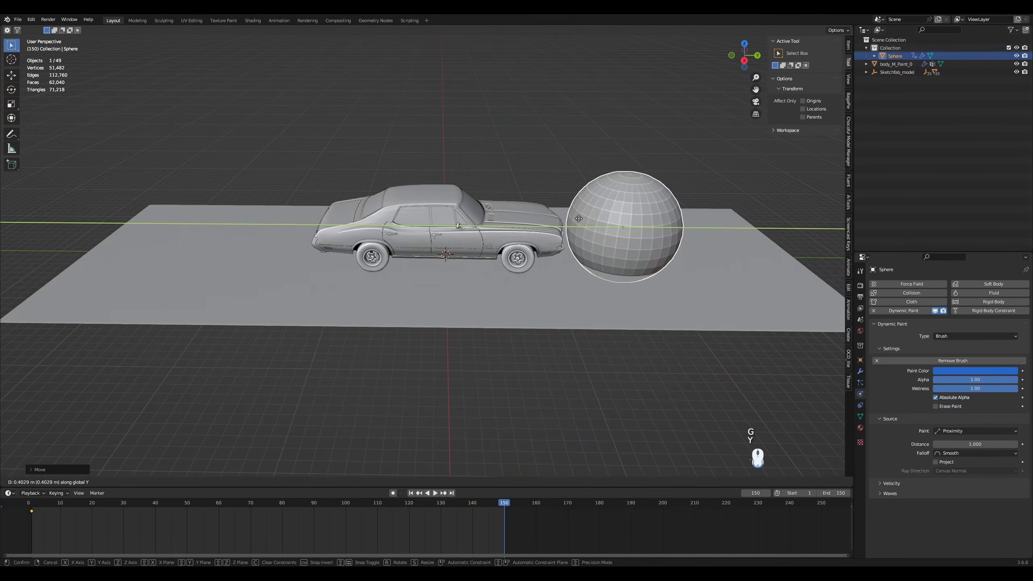
left_click(580, 219)
key("i")
left_click(531, 355)
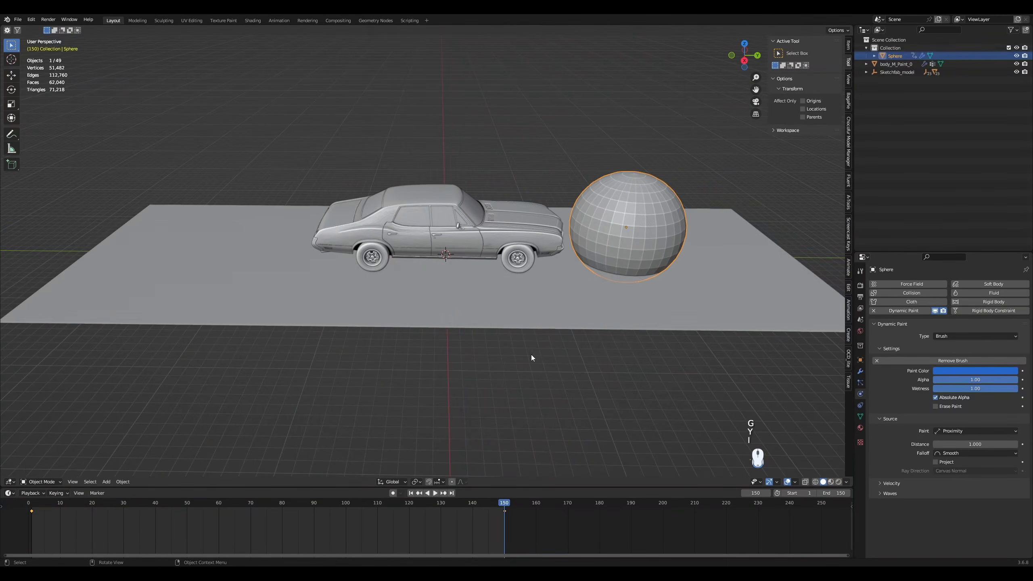
- Play the animation from the first frame to preview the sphere's movement
middle_click_drag(531, 355, 423, 494)
left_click(412, 493)
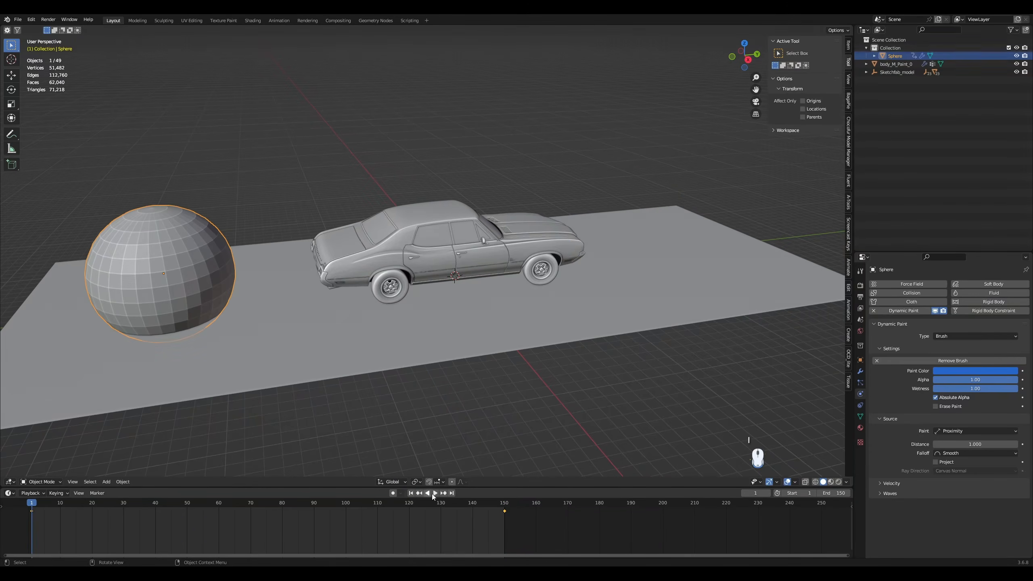
left_click(435, 493)
left_click(433, 493)
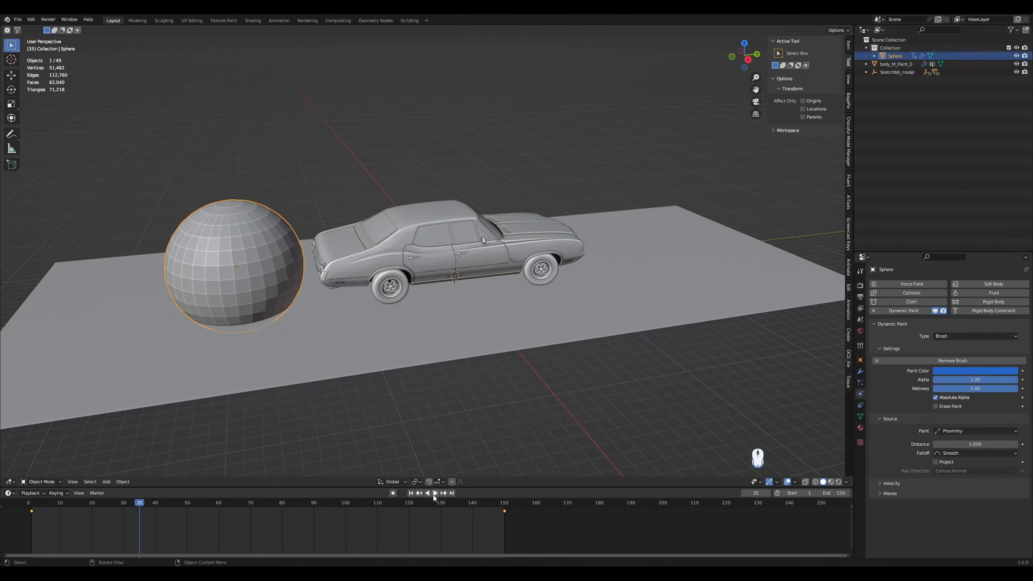
- Set the sphere's keyframe interpolation to Linear and replay the animation from frame 1 to check the motion
key("t")
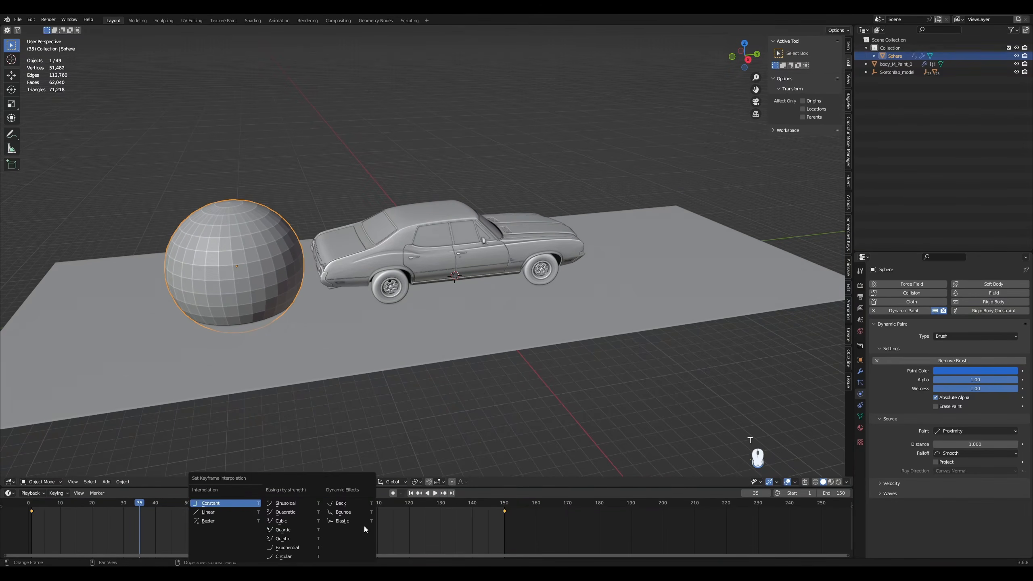
left_click(204, 514)
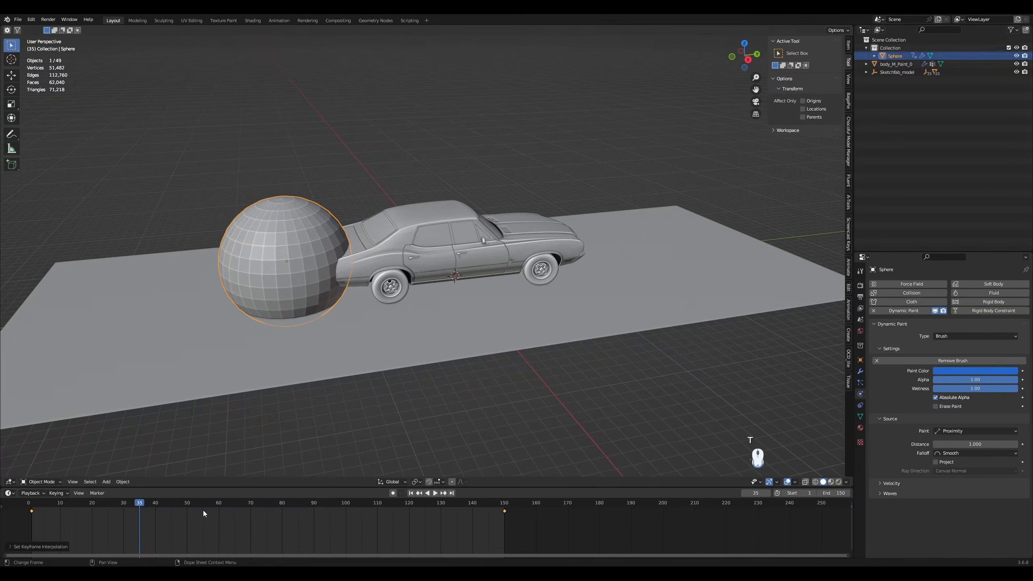
left_click(411, 494)
left_click(435, 493)
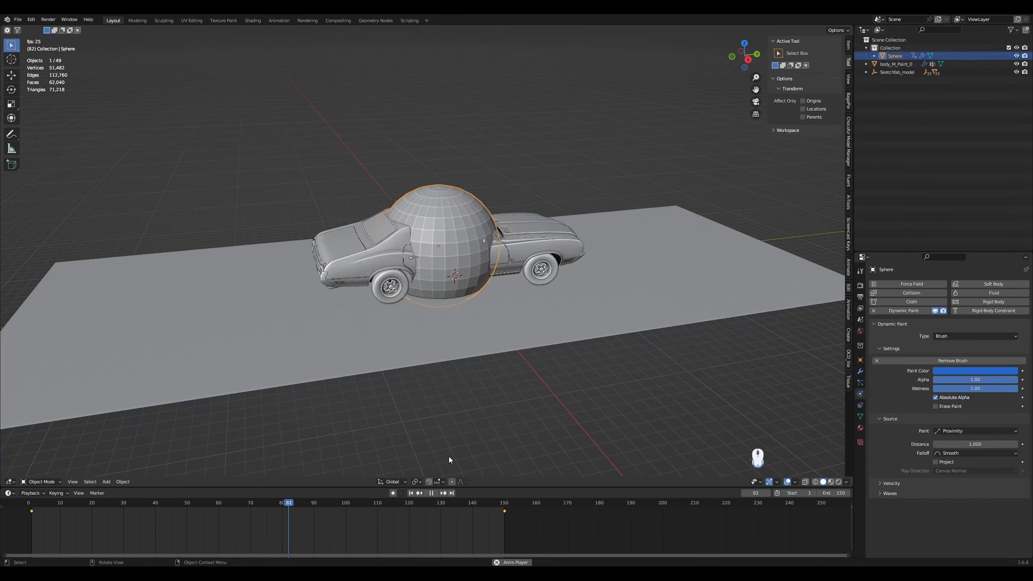
left_click(431, 493)
left_click(411, 493)
- Put the car body in Weight Paint mode, play the animation to check the painted weights, and return to frame 1
middle_click_drag(412, 288, 335, 334)
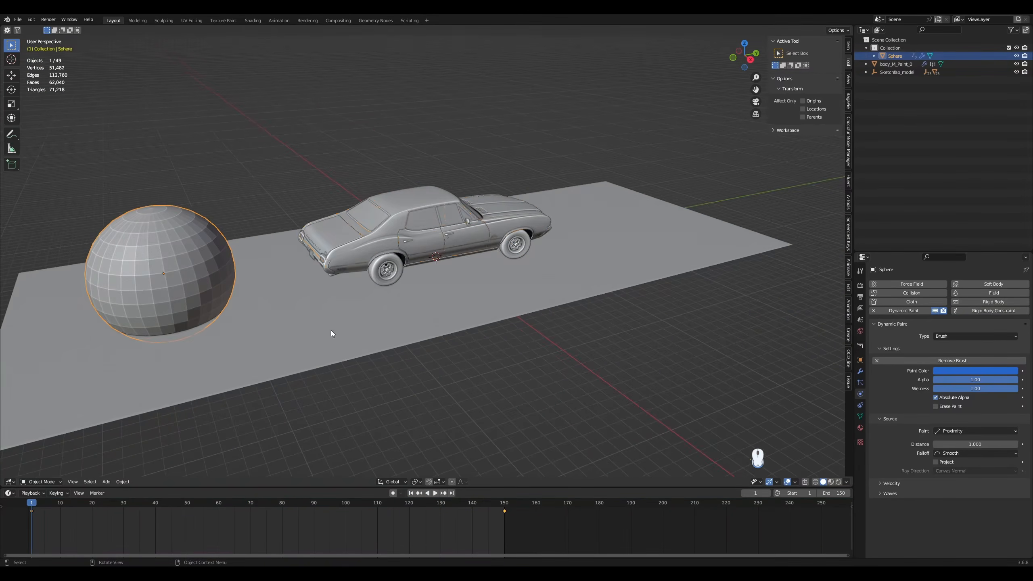
left_click(406, 238)
left_click(40, 482)
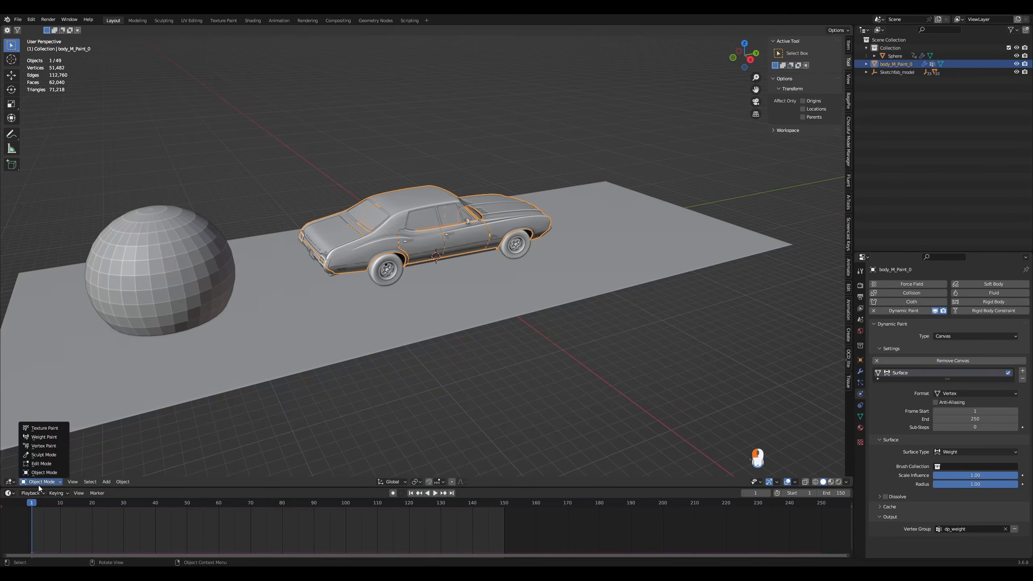
left_click(45, 437)
left_click(435, 493)
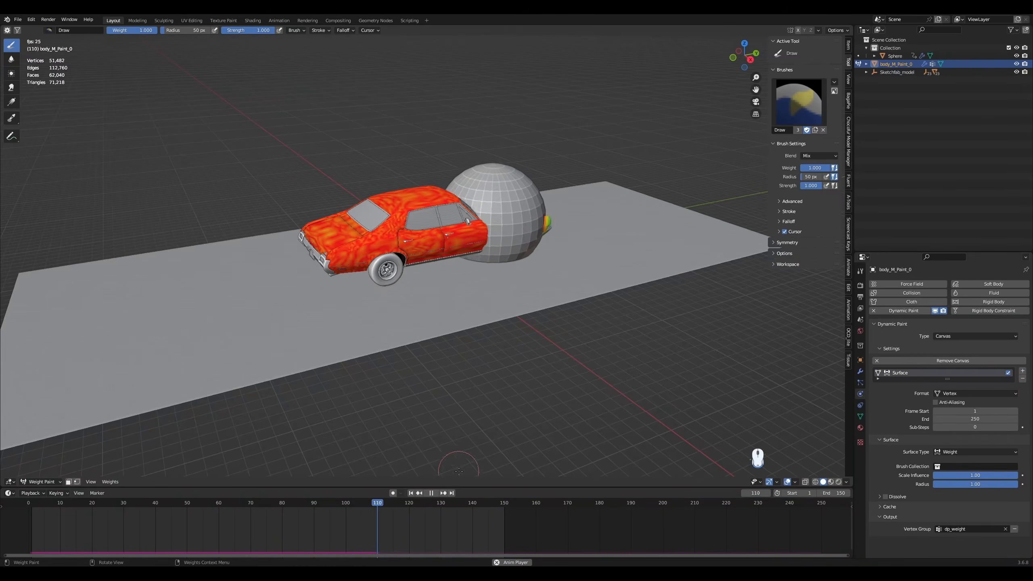
left_click(433, 493)
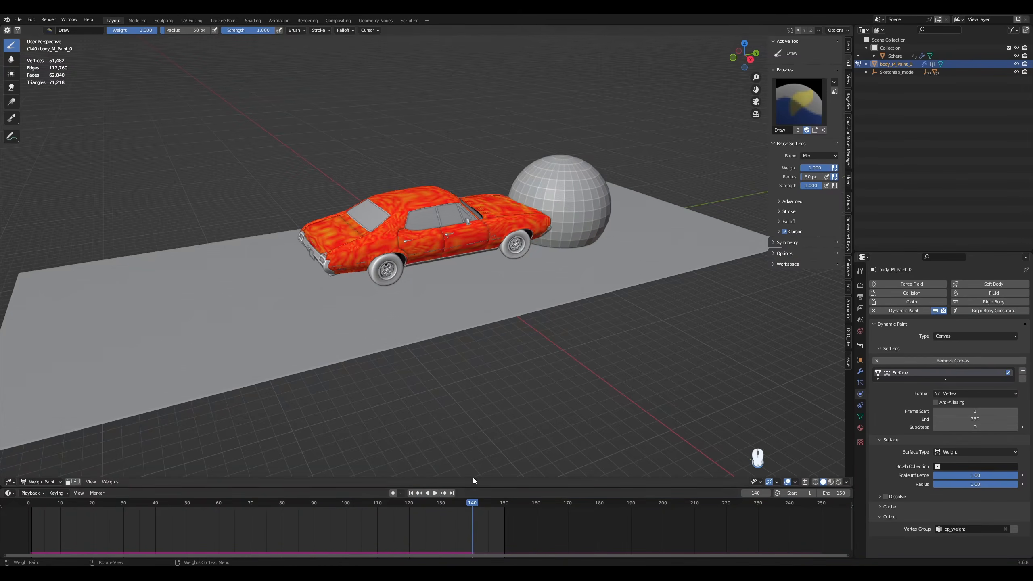
left_click(411, 493)
left_click(35, 482)
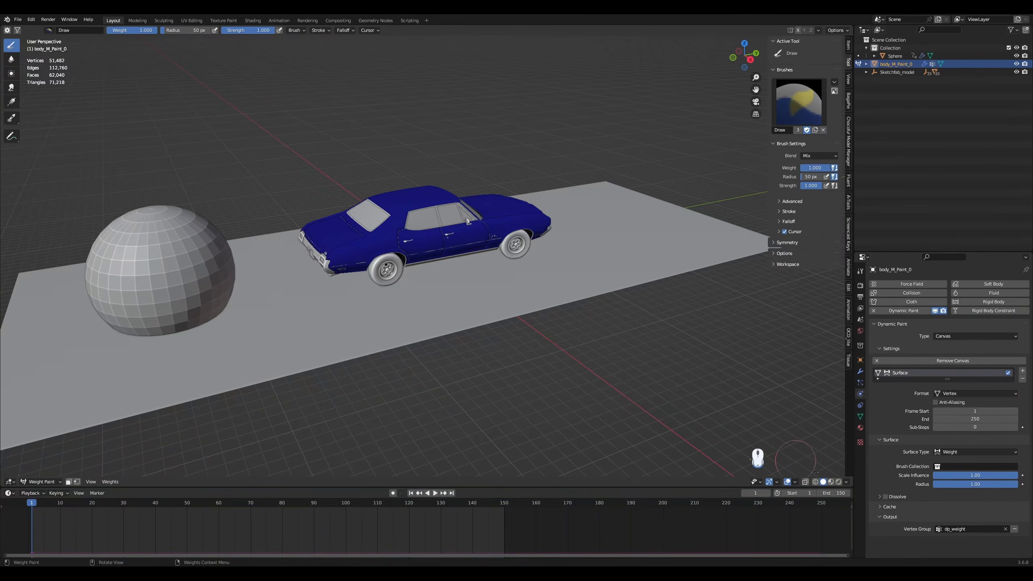
- Bake the car body canvas cache, then play the baked weights and return to frame 1
left_click(882, 507)
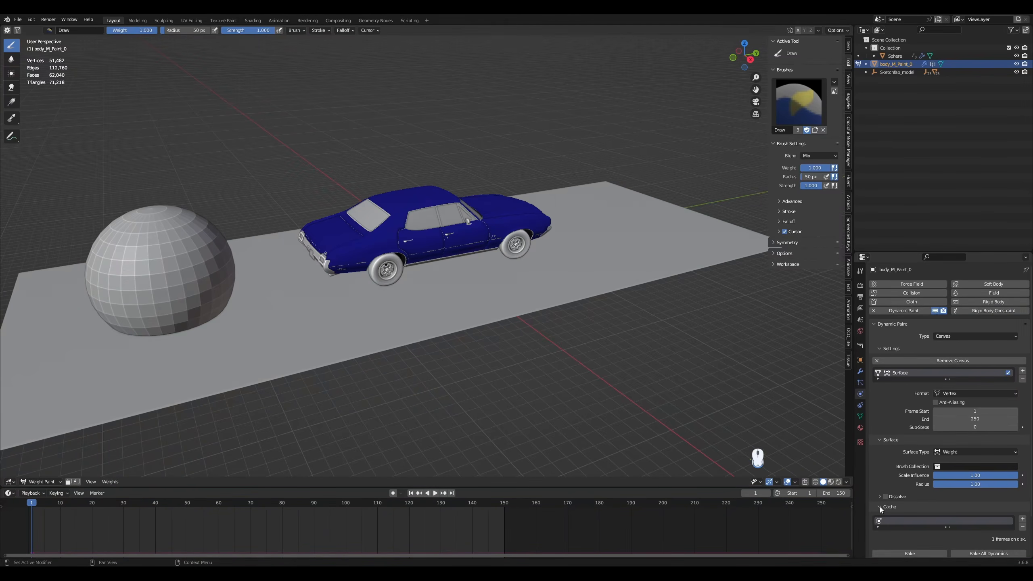
scroll(880, 507, "down", 3)
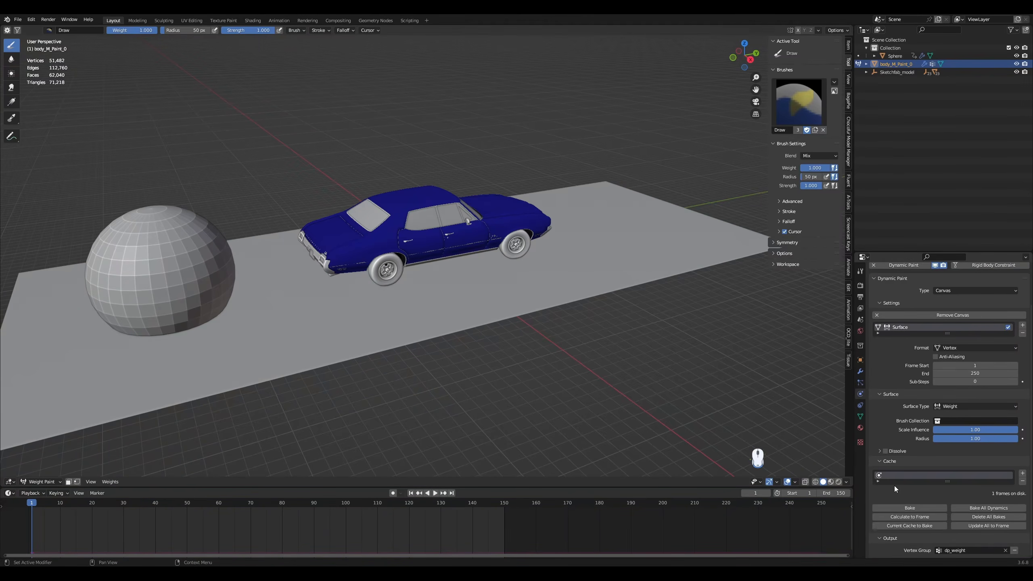
left_click(908, 508)
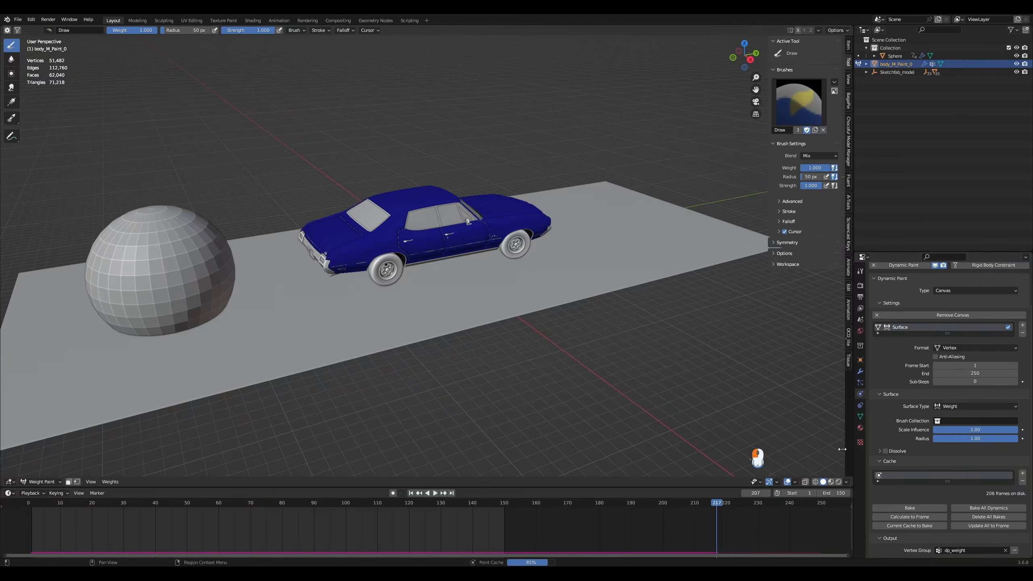
left_click(434, 493)
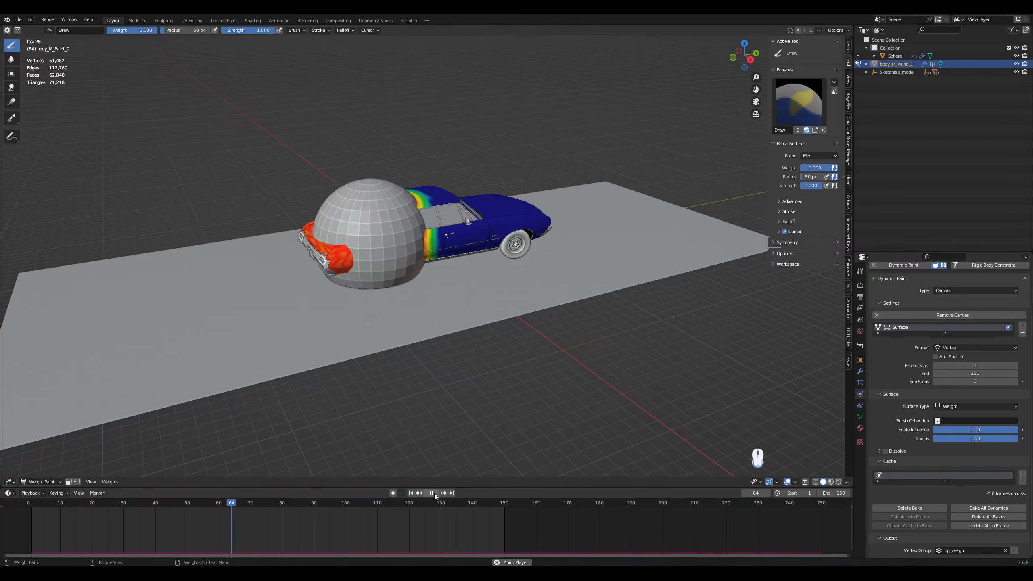
left_click(433, 494)
left_click(411, 493)
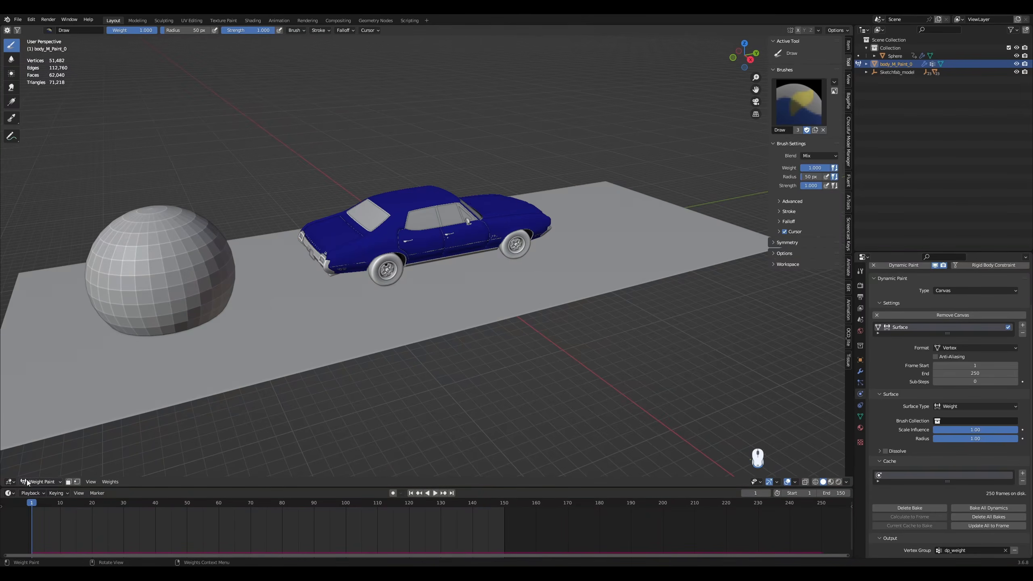
- Return the car body to Object Mode and save the file
left_click(41, 481)
left_click(41, 474)
key("ctrl+s")
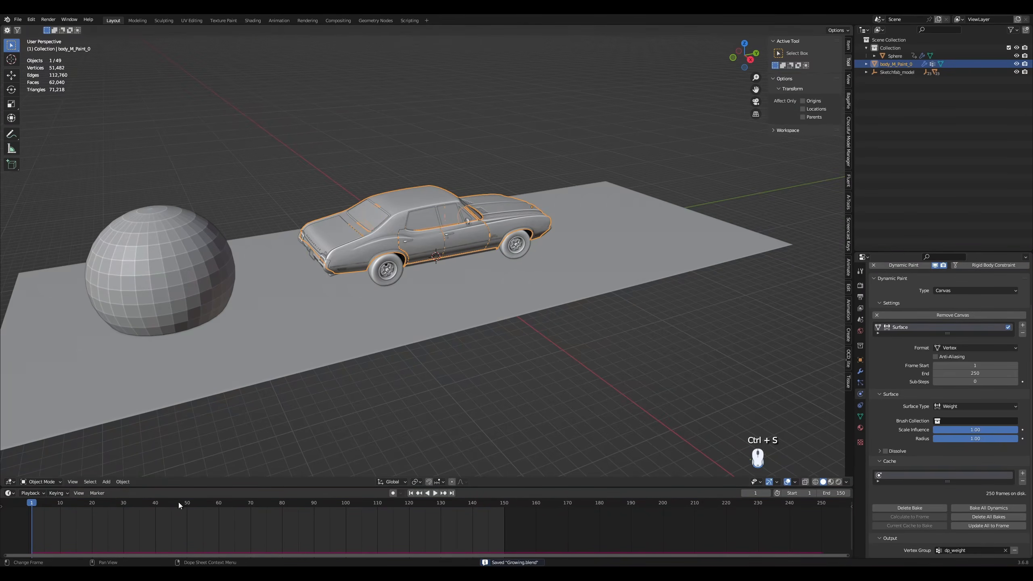
- Switch the timeline area to the Asset Browser, load the BiomePlant library, and enlarge the area
left_click(15, 495)
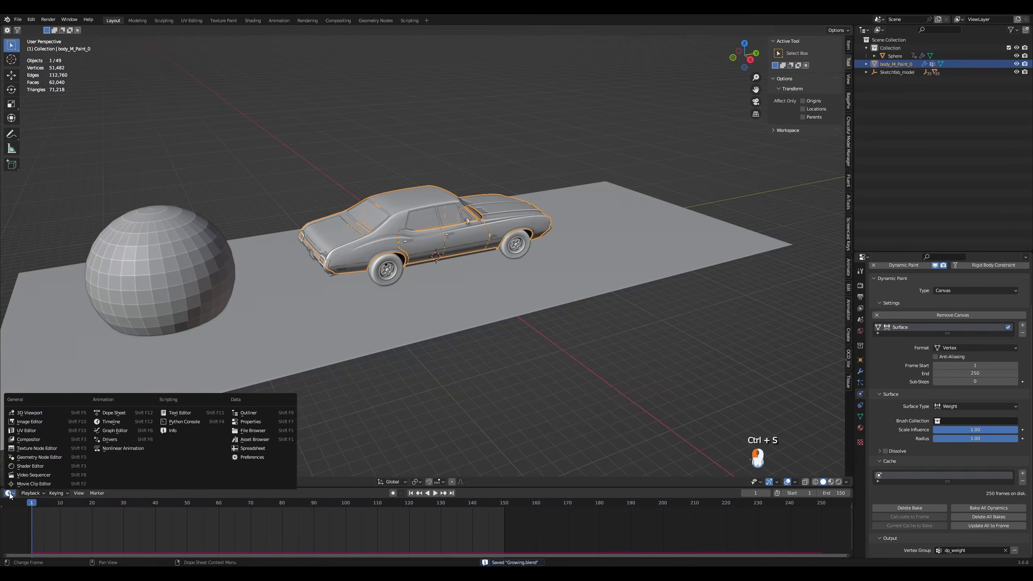
left_click(250, 441)
left_click(44, 505)
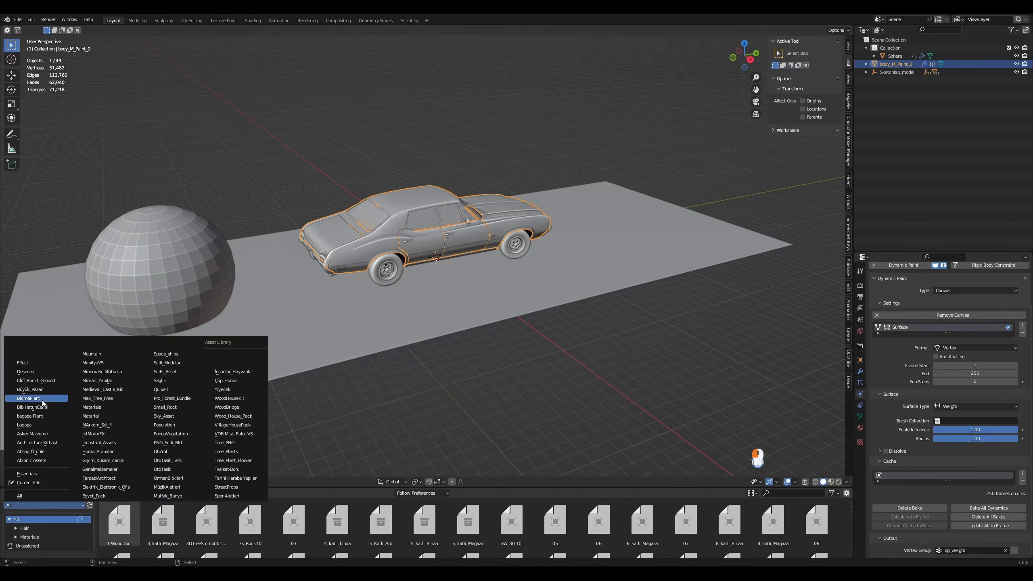
left_click(37, 400)
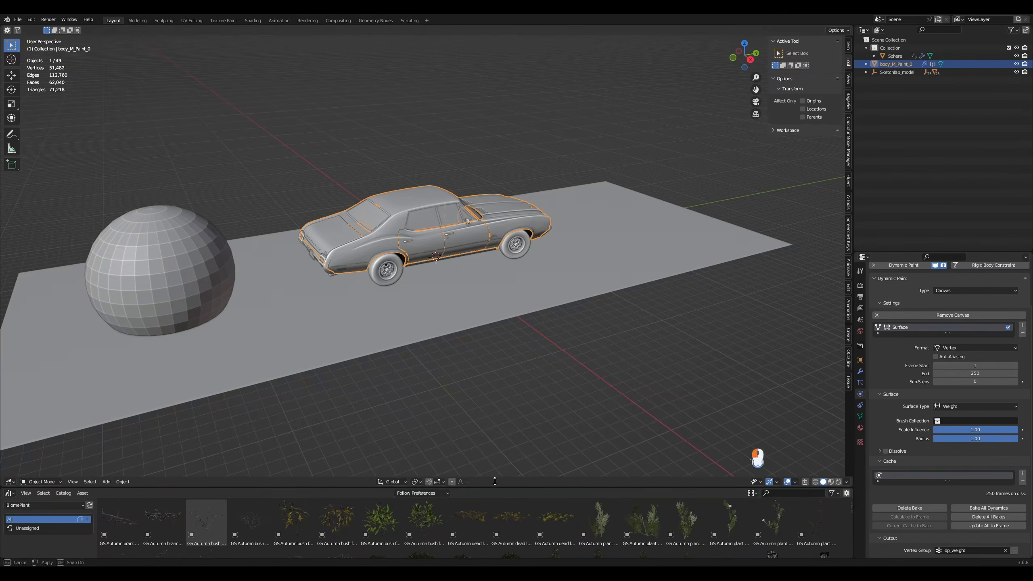
left_click_drag(488, 489, 488, 452)
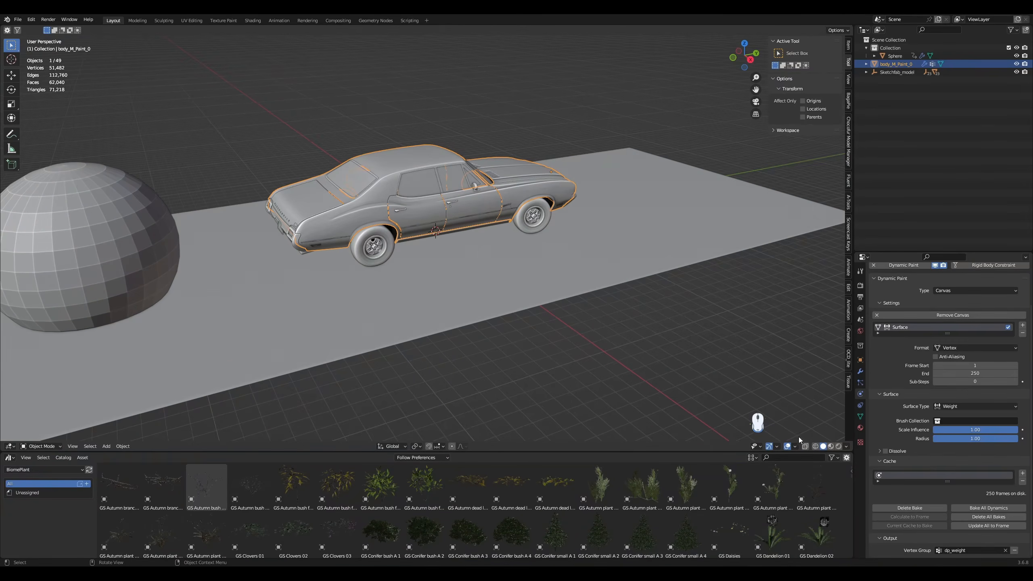
- Filter the assets by "gras" and add GS Grass Clump 01, 02 and 03 to the scene beside the ground plane
left_click(809, 456)
type("gr")
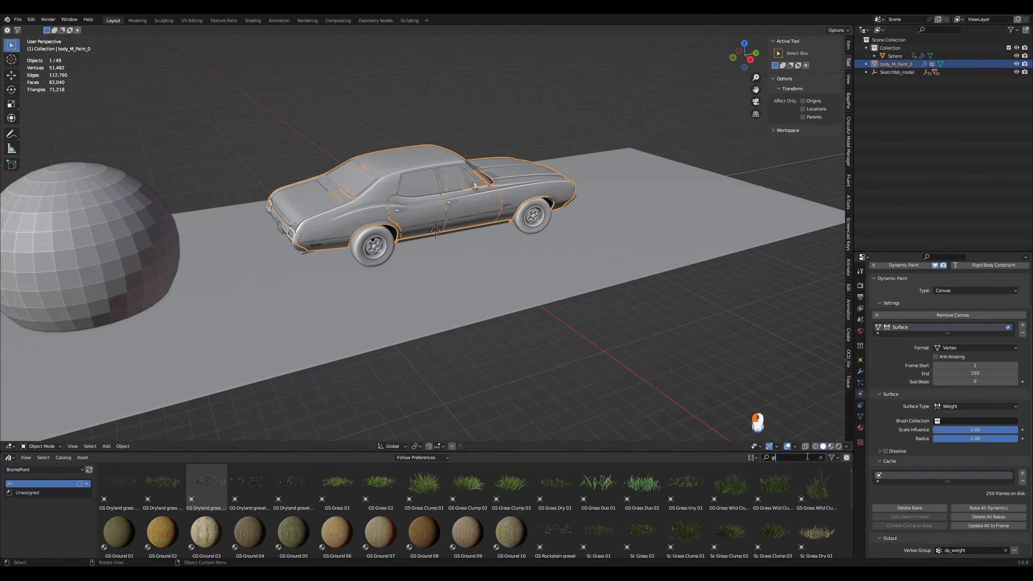
type("as")
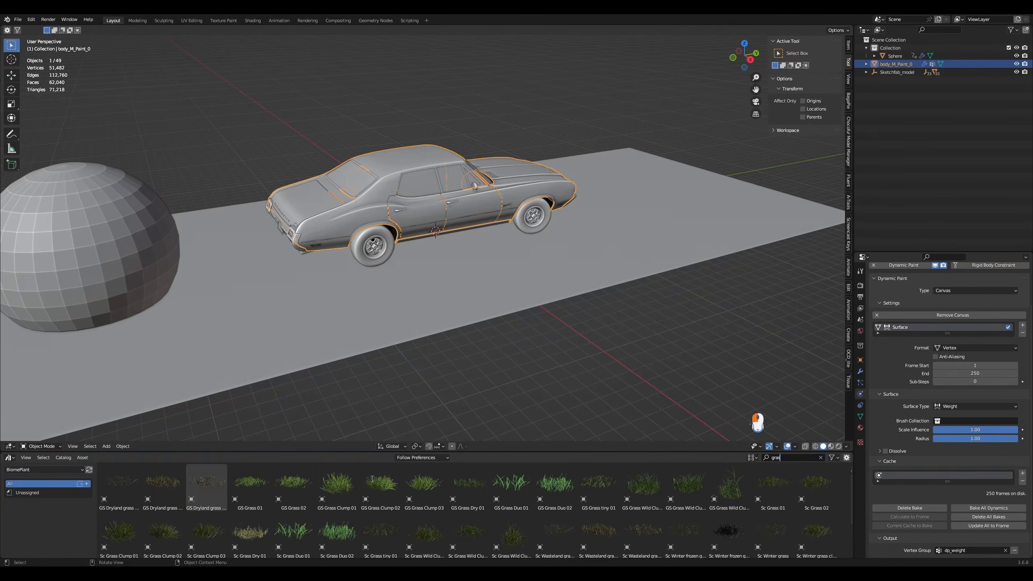
left_click_drag(335, 487, 453, 369)
left_click_drag(398, 476, 475, 379)
left_click_drag(424, 484, 464, 383)
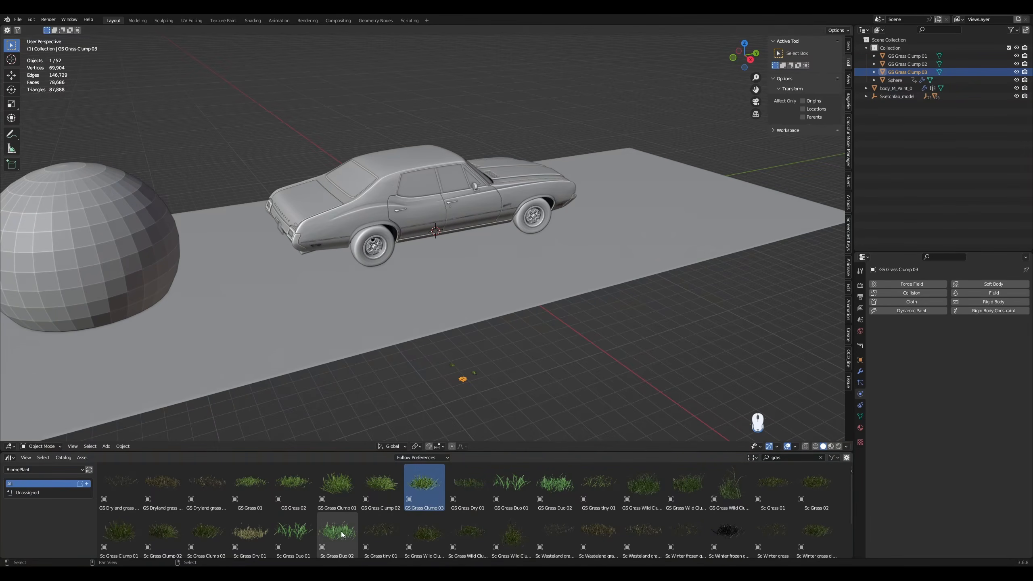
- Add Sc Grass Wild Clump 01, Sc Grass Clump 02, Sc Grass Clump 01 and Sc Grass Wild Clump Dry 01 near the other clumps
left_click_drag(424, 531, 447, 379)
left_click_drag(163, 531, 462, 377)
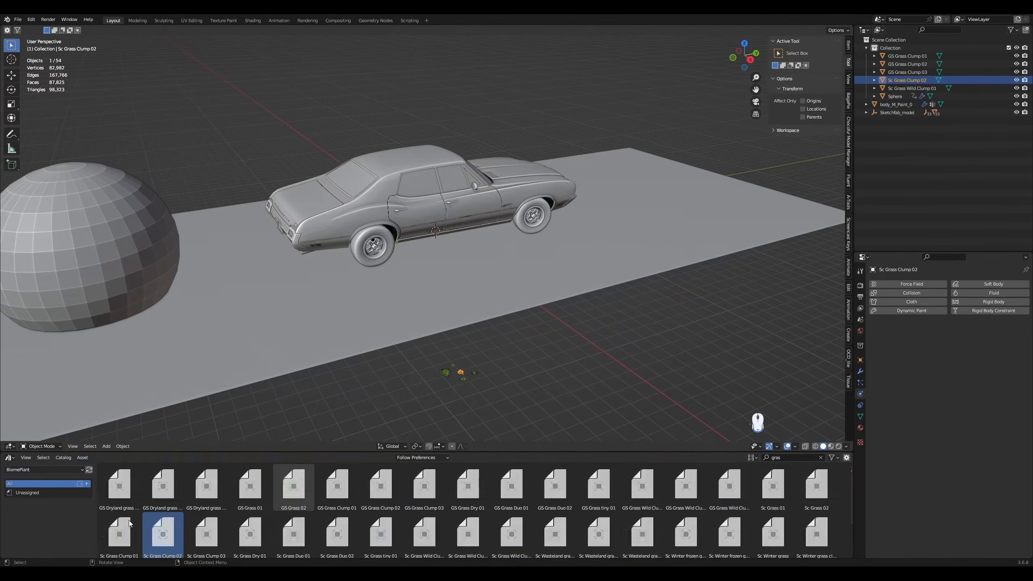
left_click_drag(119, 531, 467, 361)
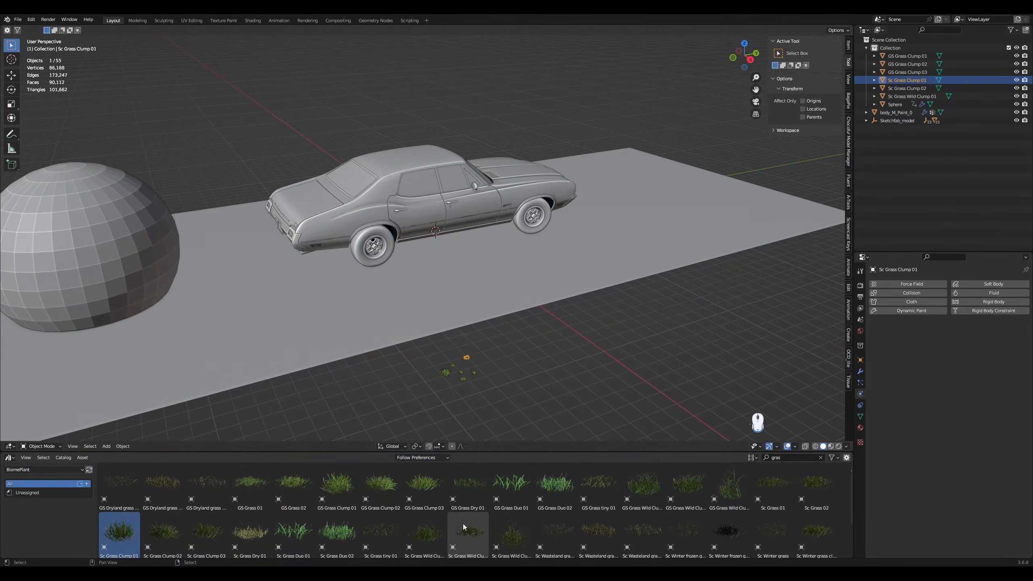
left_click_drag(509, 534, 546, 393)
- Select all seven grass clumps and scale them up together
left_click_drag(434, 350, 509, 395)
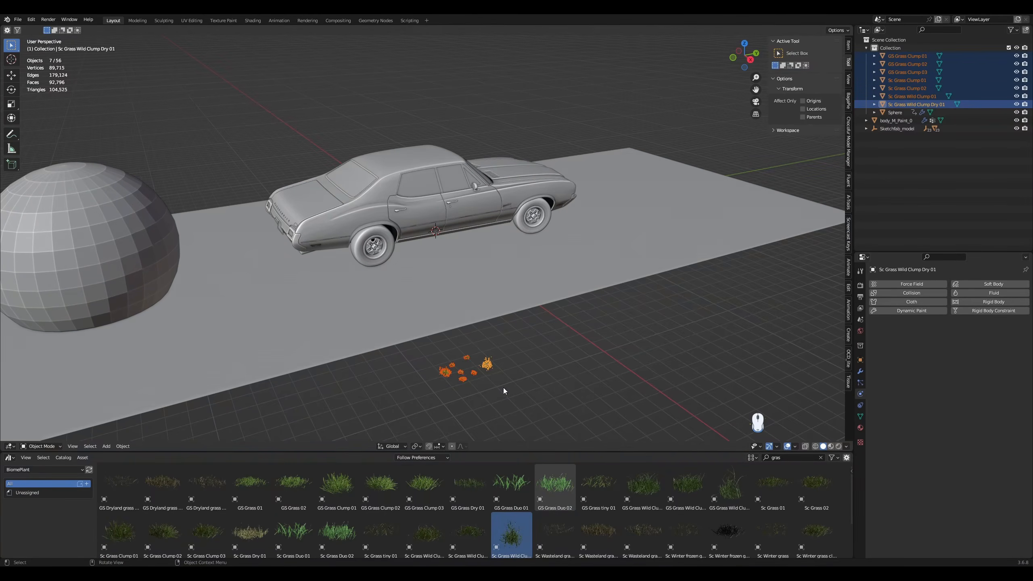
key("s")
left_click(531, 382)
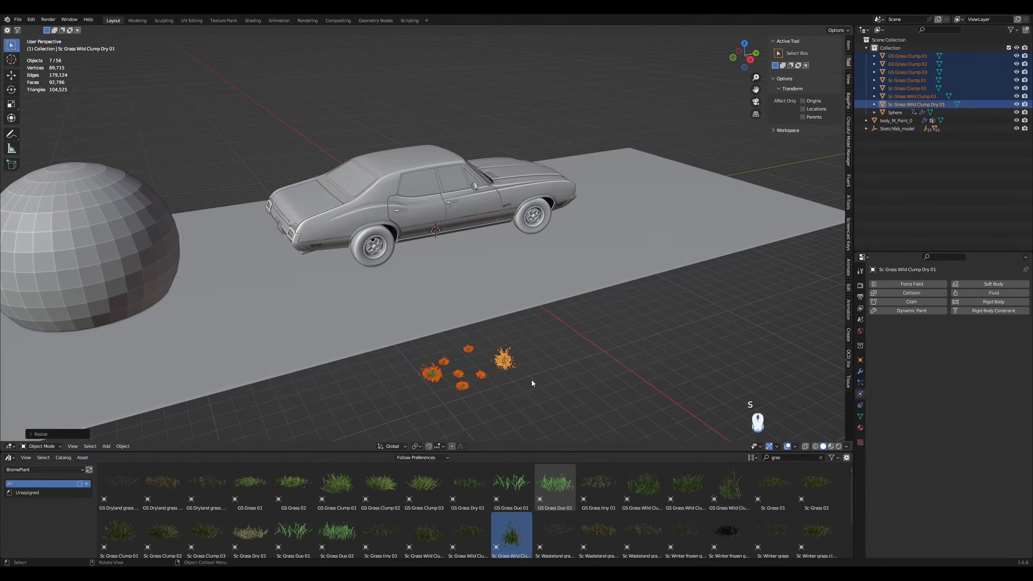
- Clear the grass clumps' location and move them together off the ground plane in front of the car, keeping their height locked
key("alt+g")
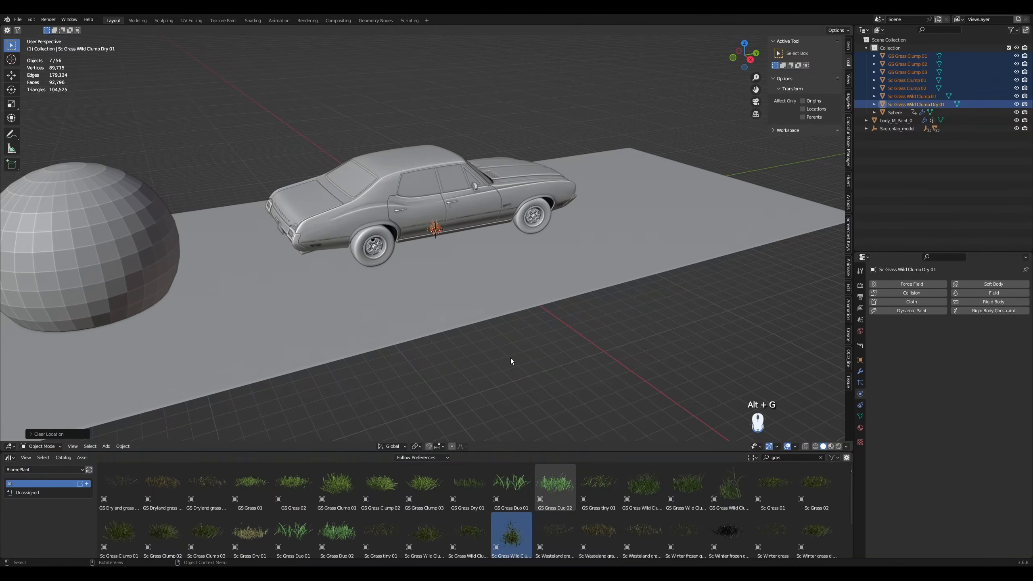
key("g")
key("shift+z")
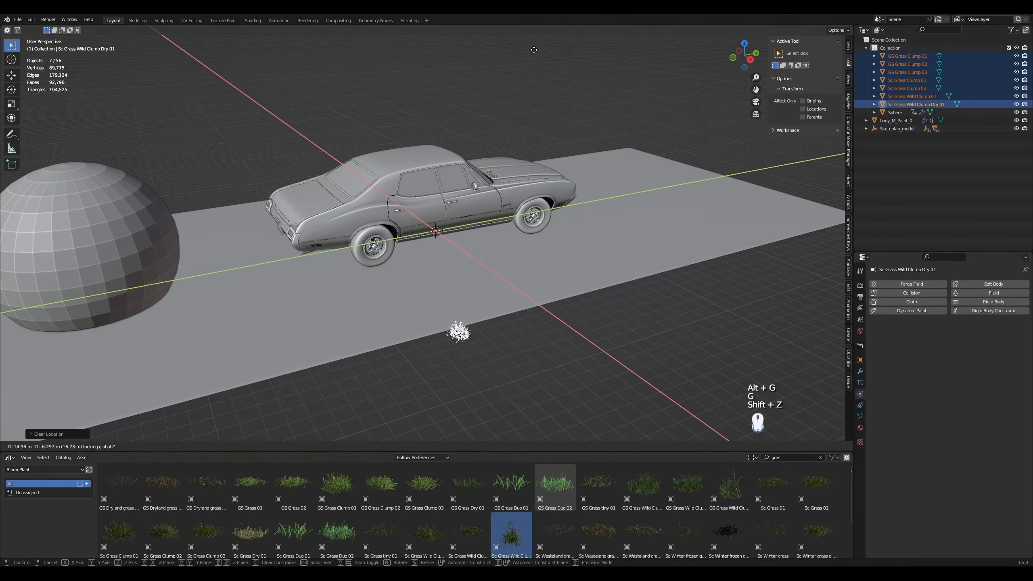
left_click(535, 179)
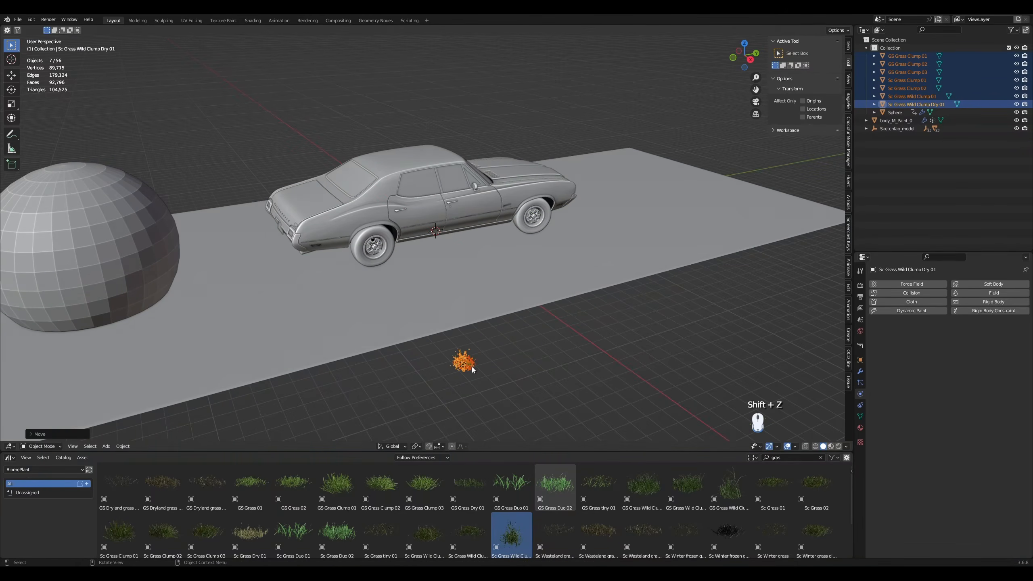
- Move the selected grass clumps into a new collection named Plants
scroll(467, 387, "up", 5)
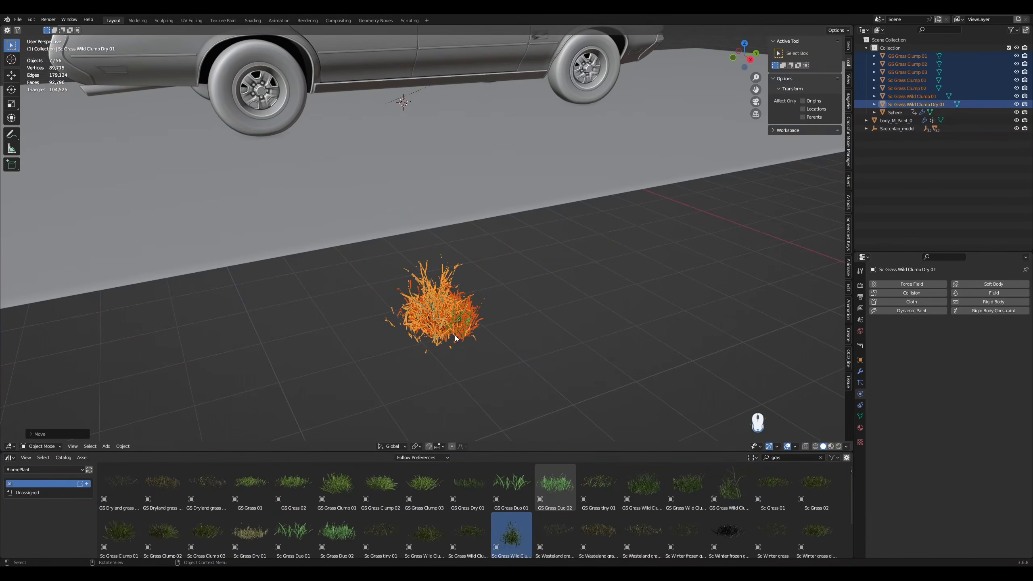
key("m")
left_click(424, 324)
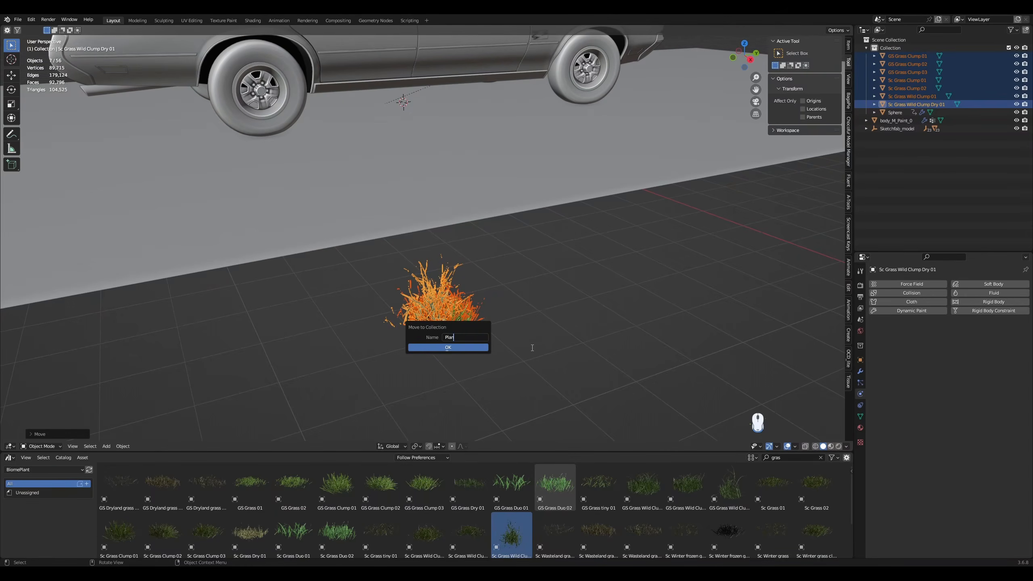
key("Return")
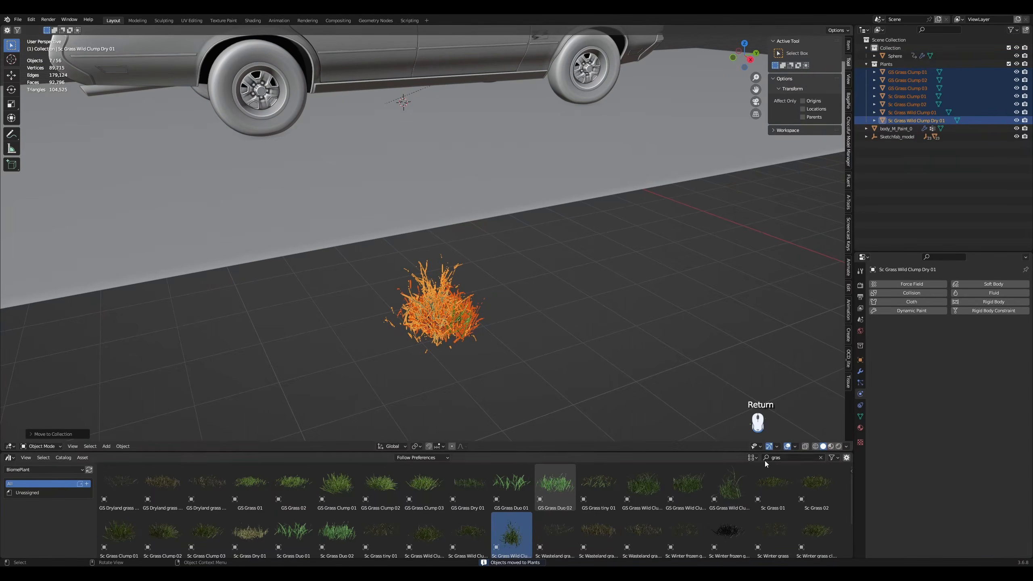
- Clear the asset search filter, add GS Dandelion 03 beside the grass clumps, and scale it up
key("BackSpace")
key("BackSpace")
key("BackSpace")
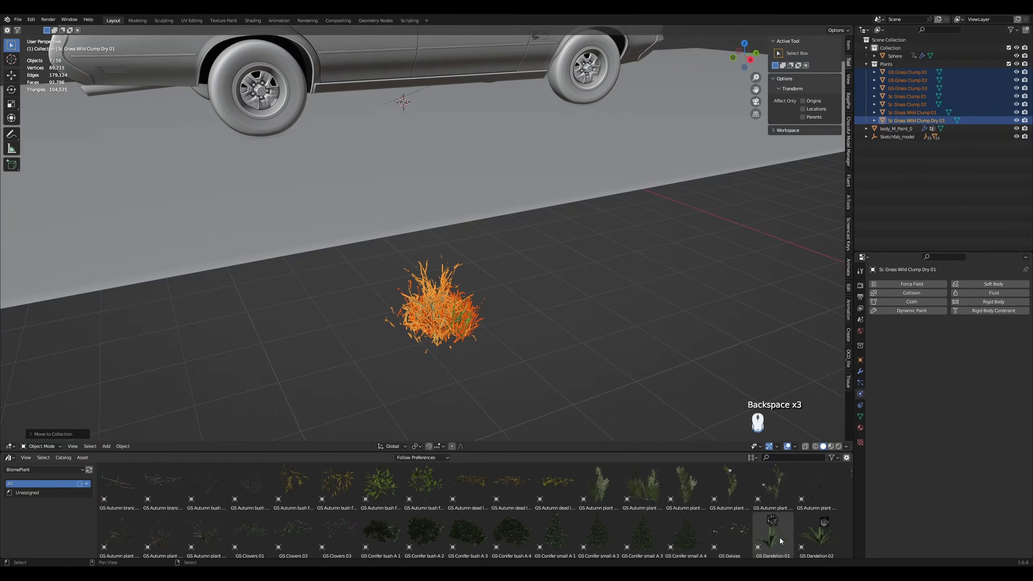
scroll(689, 523, "down", 2)
scroll(592, 512, "down", 2)
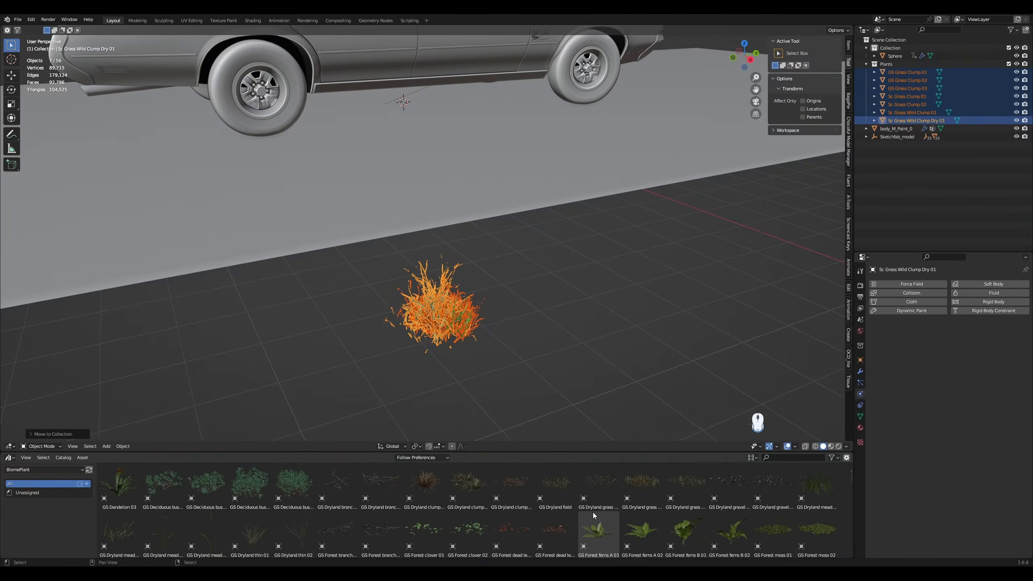
left_click_drag(119, 486, 504, 344)
key("s")
left_click(656, 336)
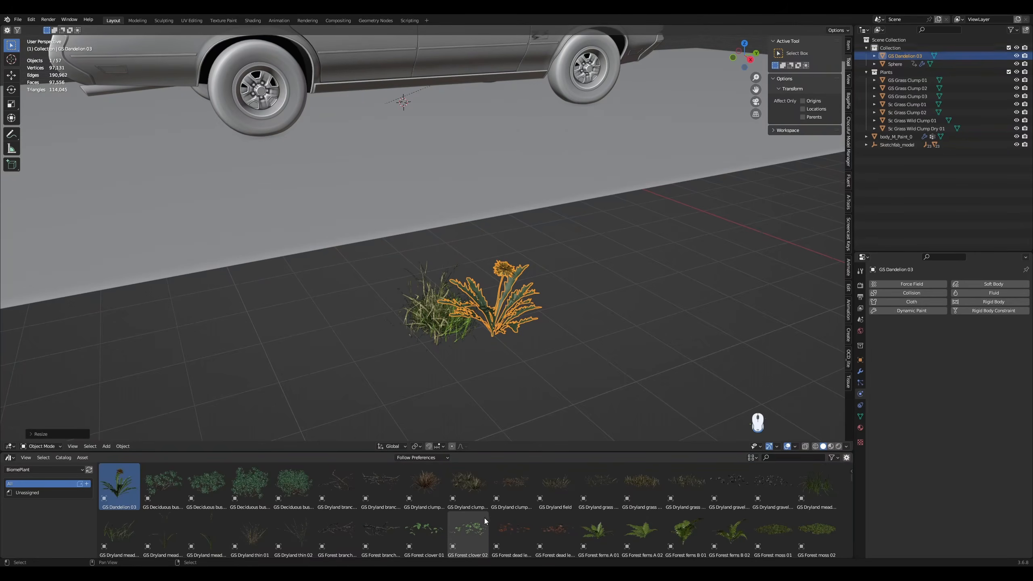
- Add GS Red poppy 01 beside the dandelion and scale it up
scroll(487, 515, "down", 2)
scroll(485, 508, "down", 5)
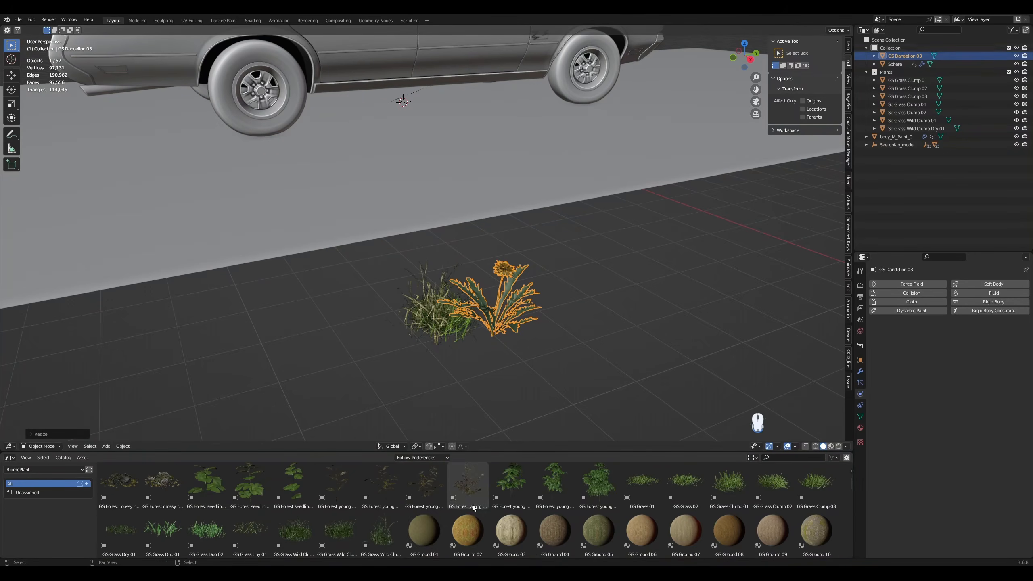
left_click_drag(465, 507, 547, 362)
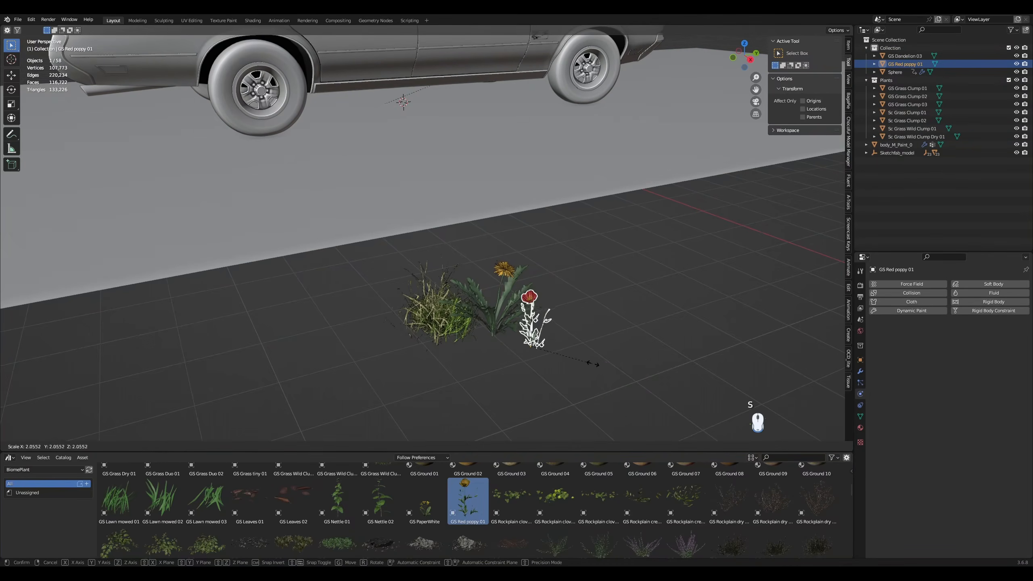
key("s")
left_click(610, 363)
- Add GS PaperWhite in front of the dandelion and scale it up
left_click_drag(424, 500, 513, 368)
key("s")
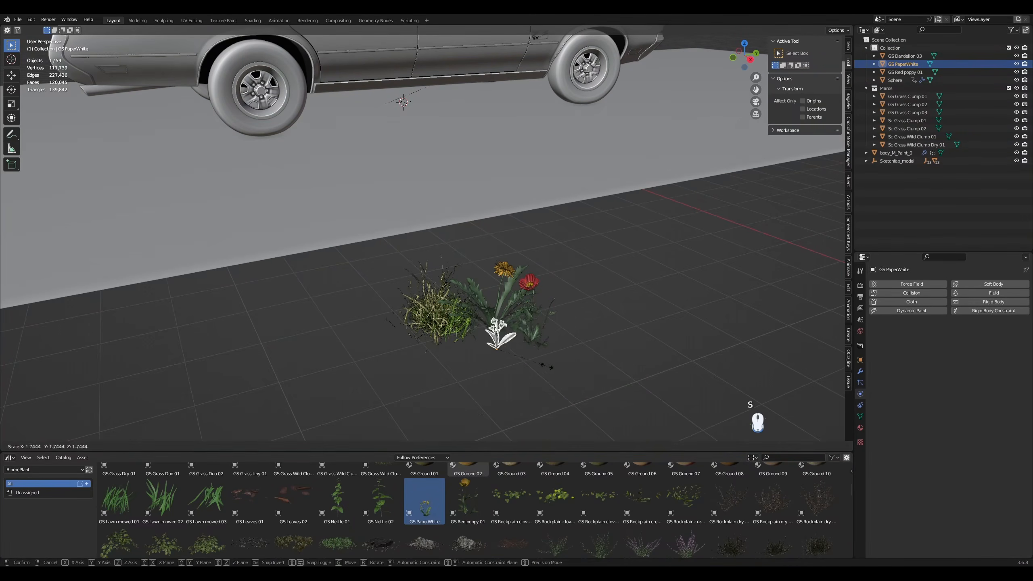
left_click(597, 369)
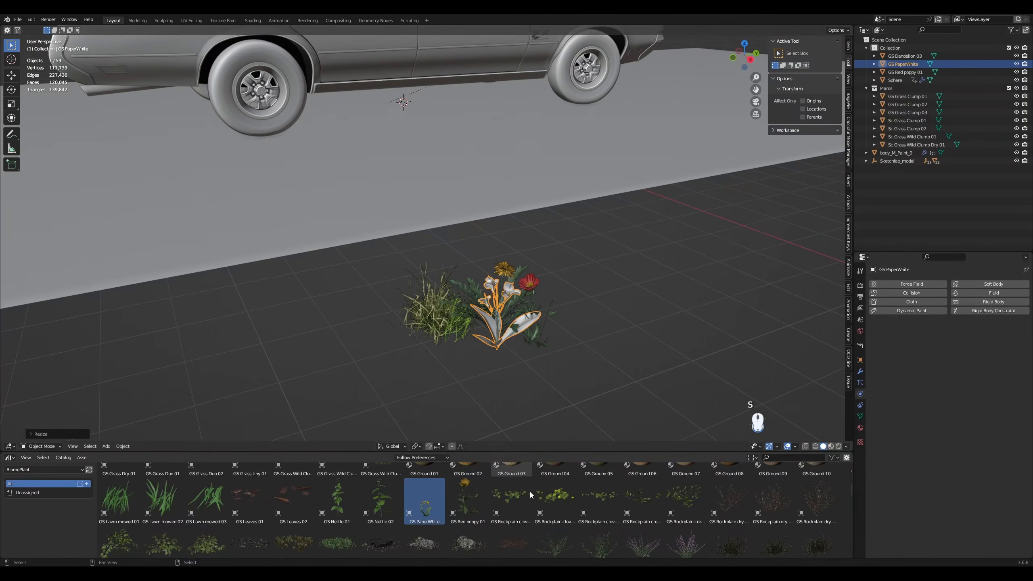
- Add Sc Clovers 03 in front of the grass clumps and scale it up
scroll(507, 515, "down", 2)
scroll(507, 515, "down", 2)
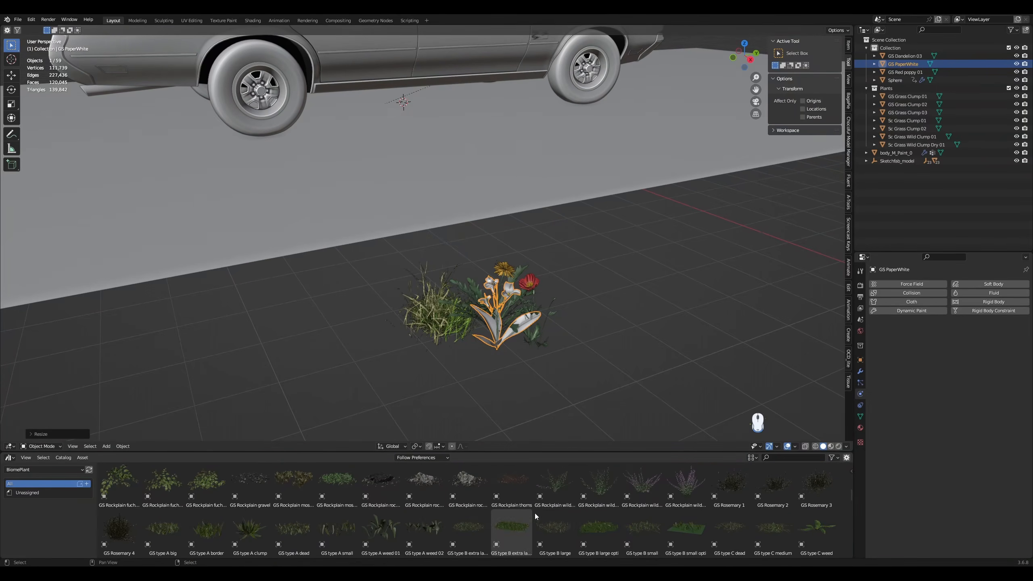
scroll(548, 512, "down", 1)
scroll(543, 512, "down", 3)
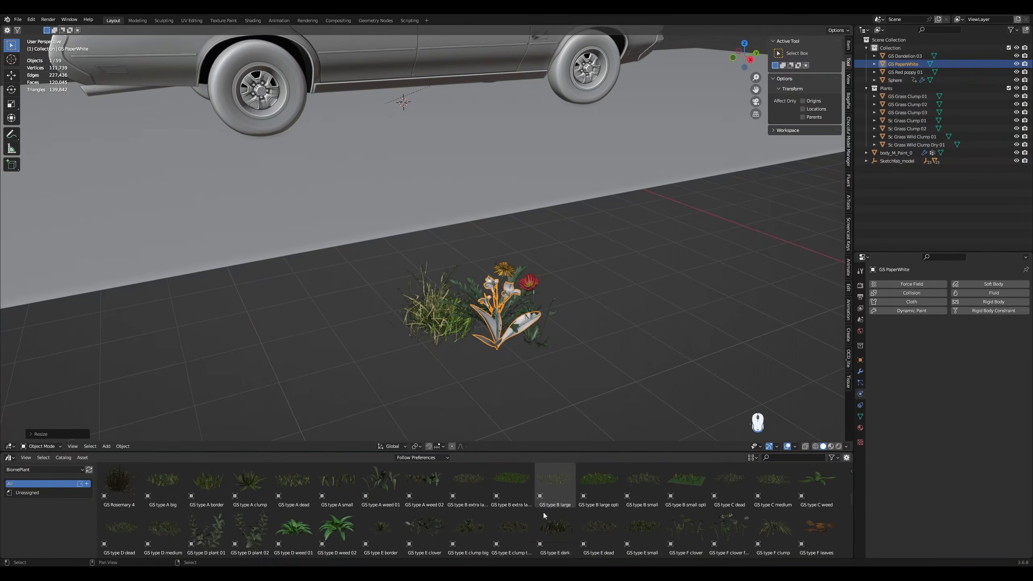
scroll(592, 517, "down", 3)
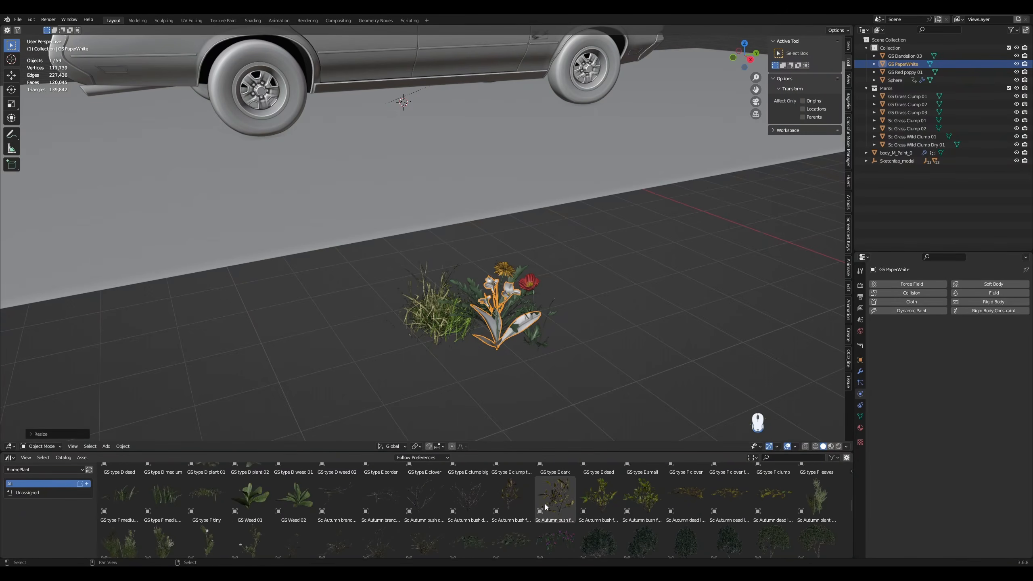
scroll(575, 512, "down", 1)
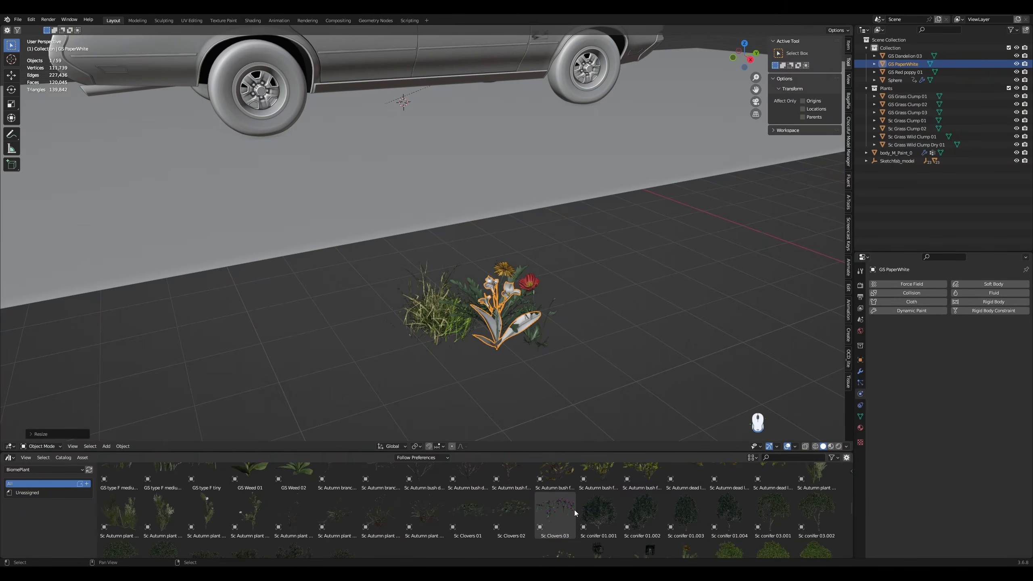
left_click_drag(571, 511, 472, 362)
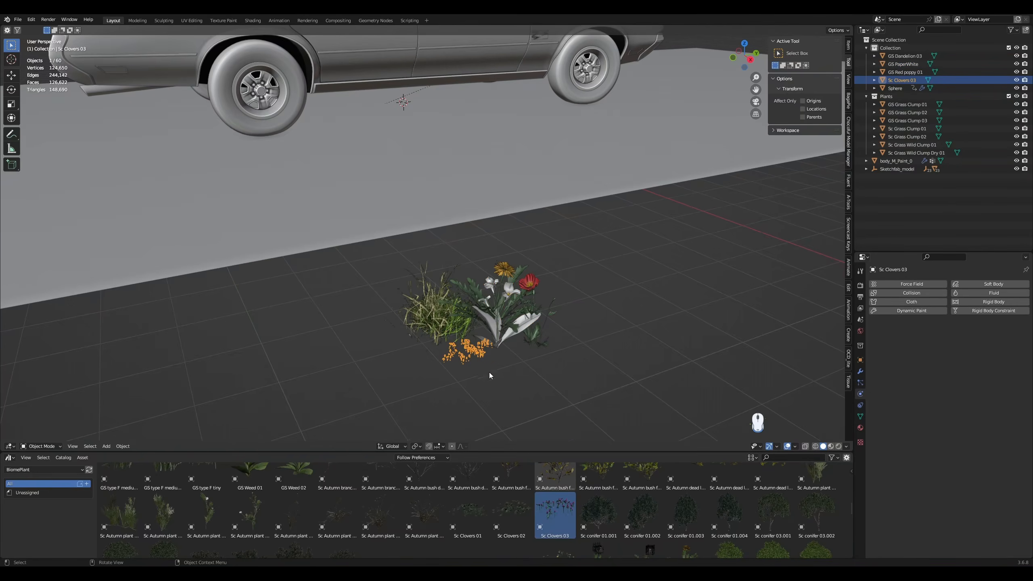
key("s")
left_click(558, 375)
- Look through the remaining BiomePlant assets for more plants to scatter
scroll(572, 504, "down", 5)
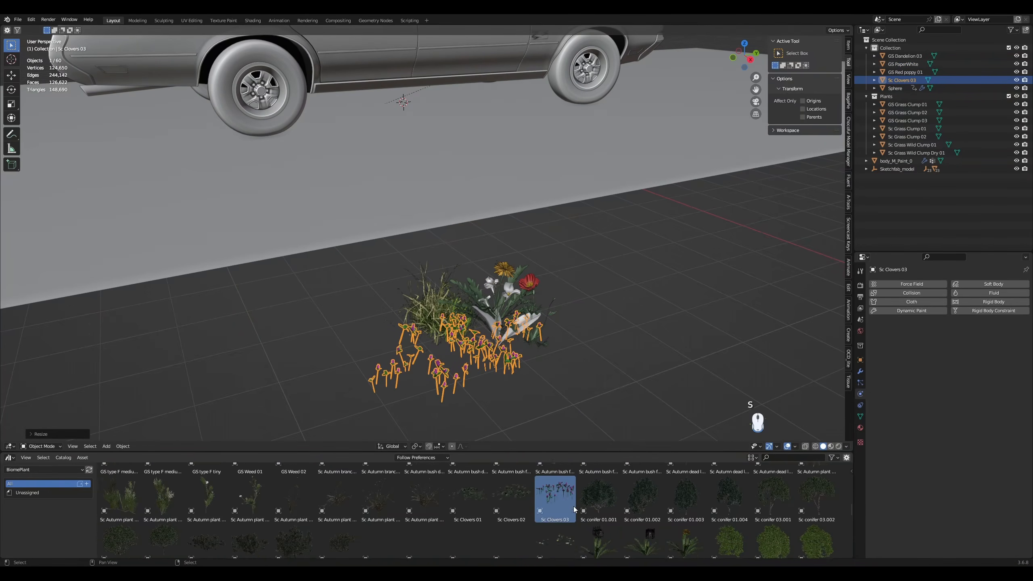
scroll(570, 502, "down", 5)
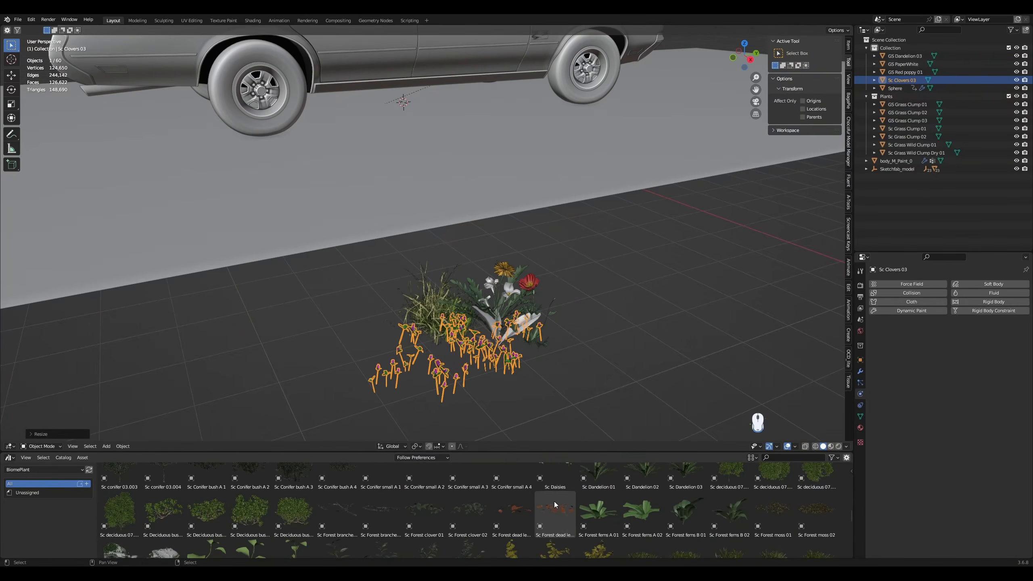
scroll(547, 501, "down", 4)
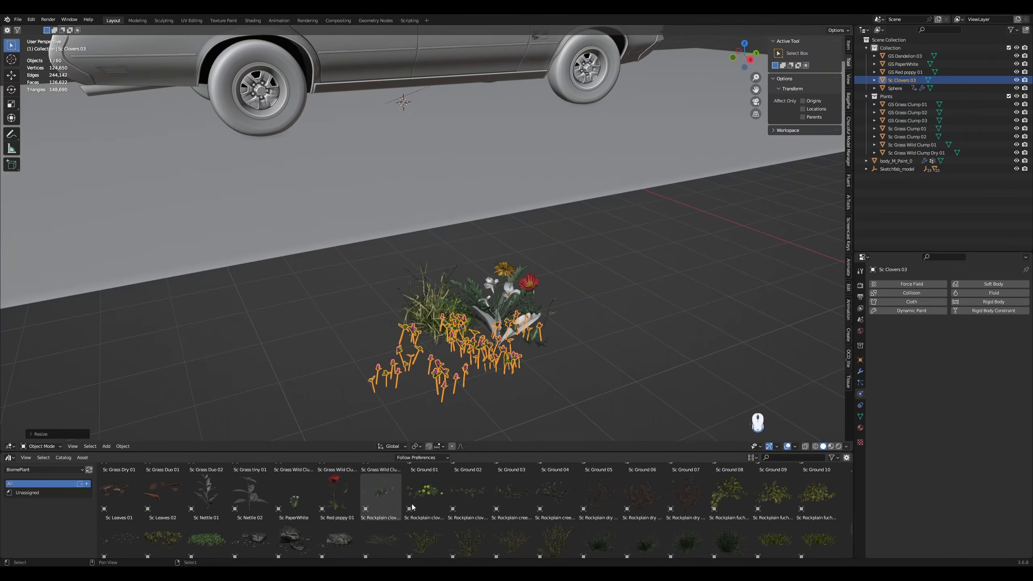
scroll(515, 506, "down", 4)
scroll(519, 506, "down", 3)
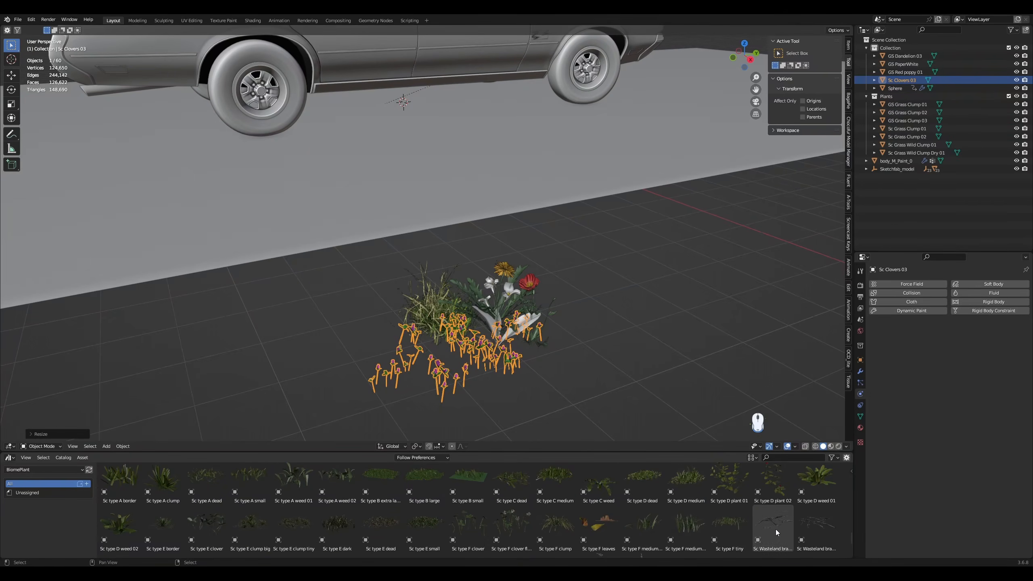
scroll(677, 506, "down", 5)
scroll(610, 500, "down", 1)
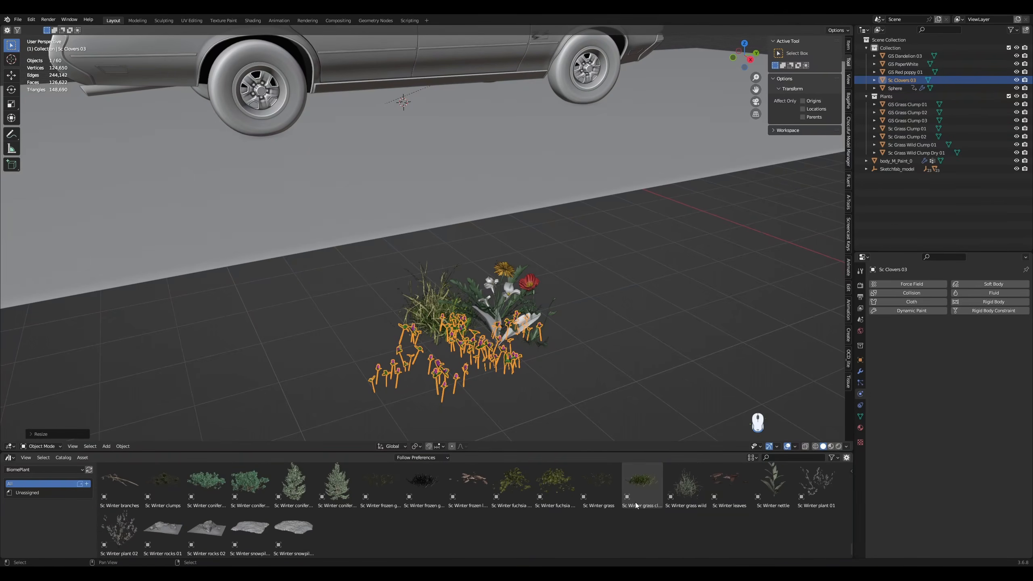
scroll(593, 494, "up", 1)
scroll(488, 326, "down", 5)
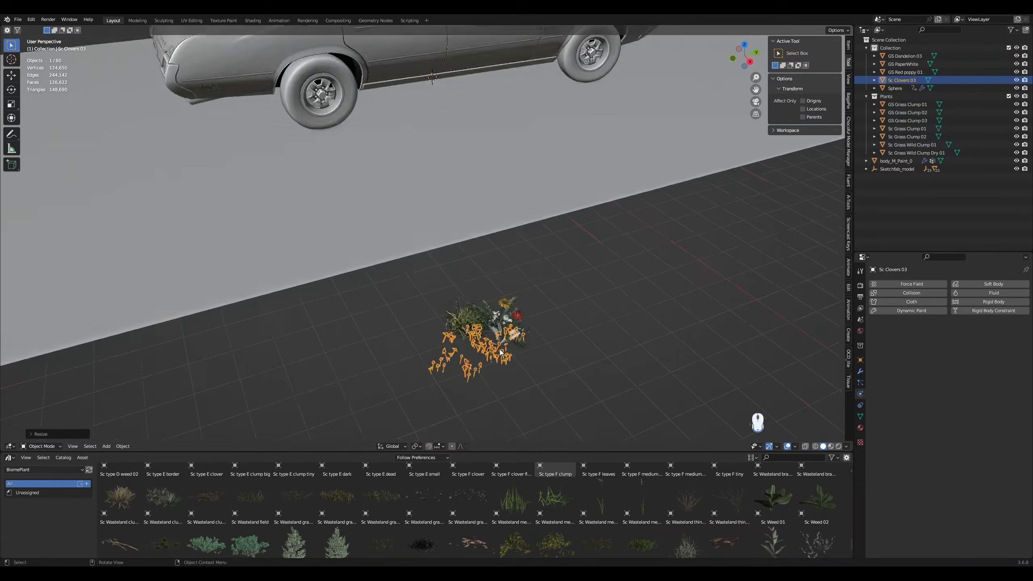
- Select all the plants lying beside the car's ground plane
middle_click_drag(447, 307, 446, 323)
left_click_drag(446, 313, 513, 367)
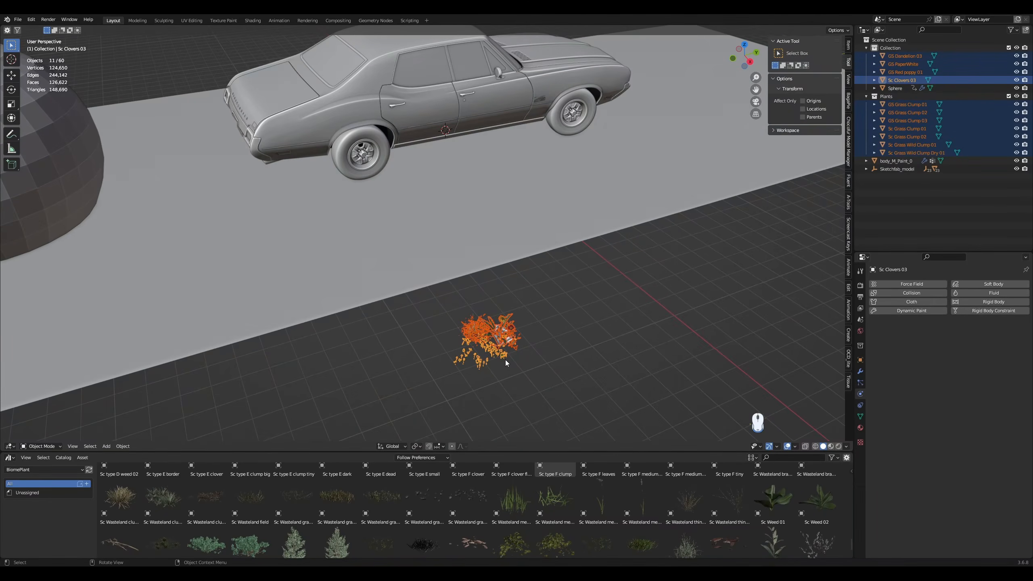
- Try to rotate the selected plants 90 degrees about the global Y axis and undo the rotation
key("r")
key("y")
key("KP_9")
key("KP_0")
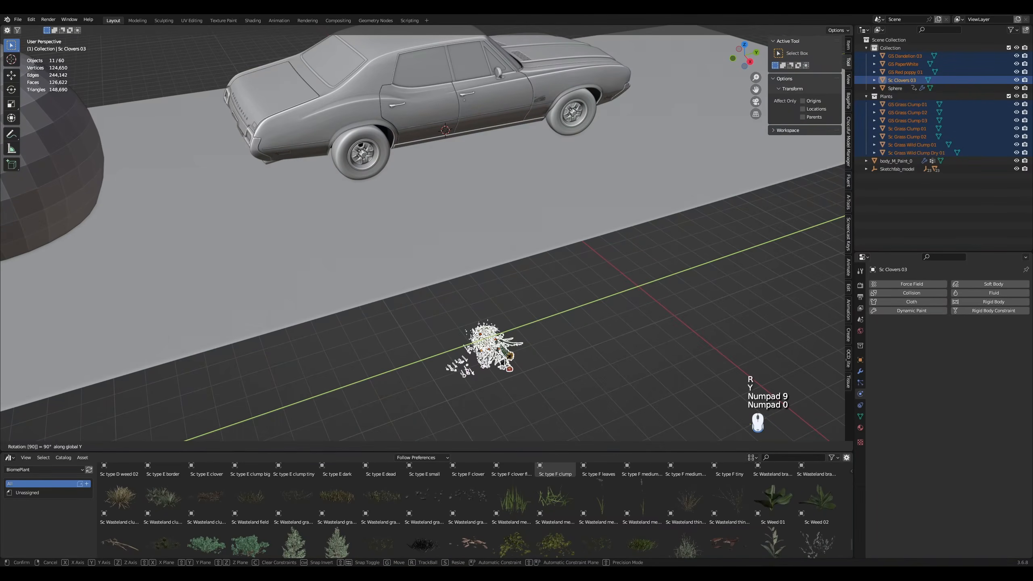
key("KP_Enter")
key("m")
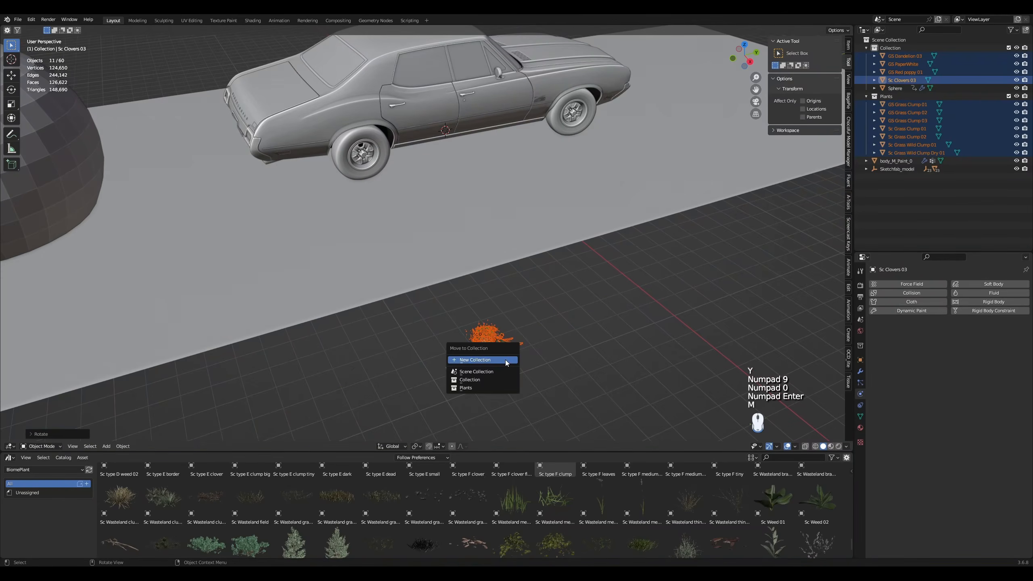
key("ctrl+z")
key("ctrl+z")
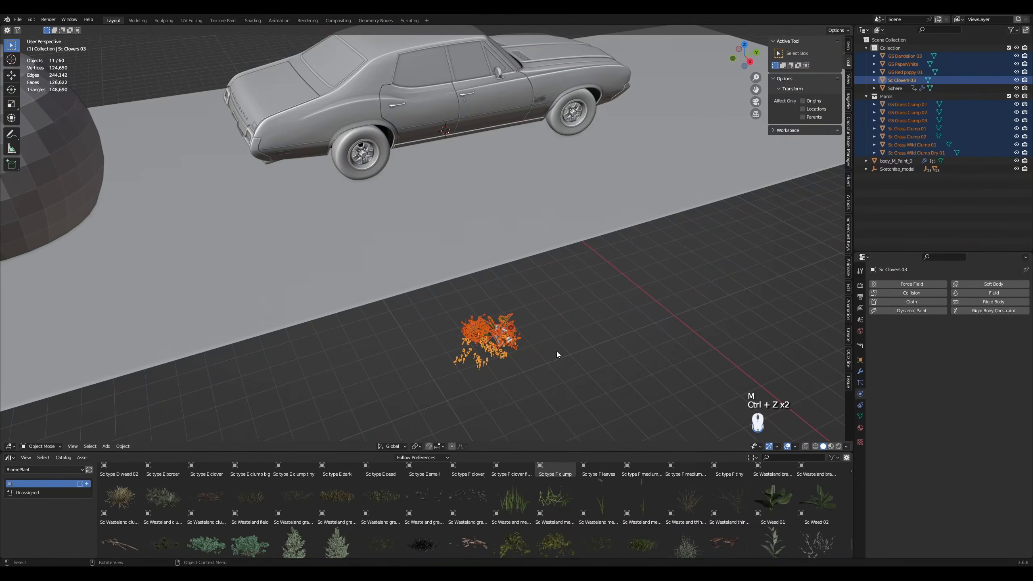
- Move all the selected plants into the Plants collection
key("m")
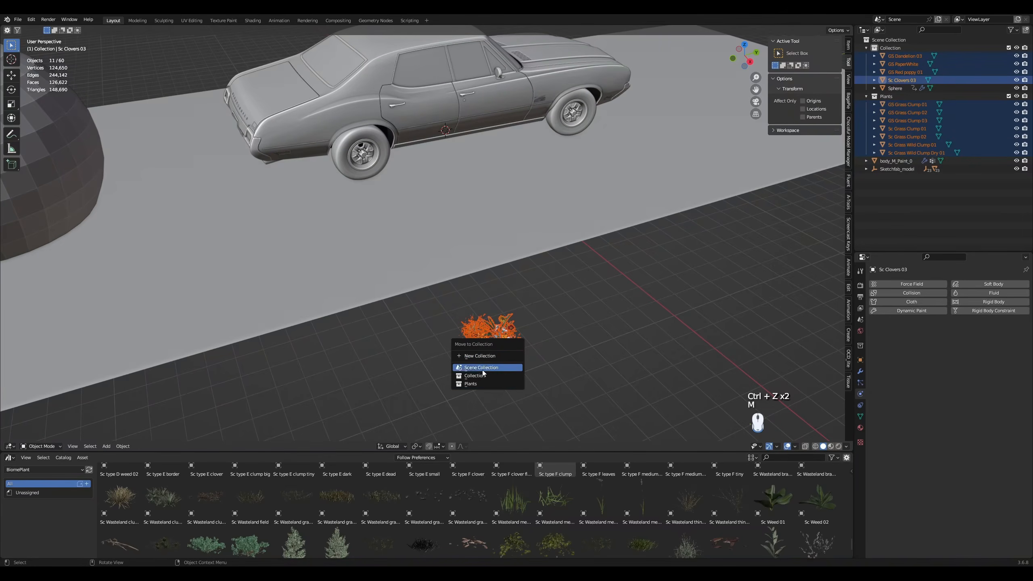
left_click(501, 383)
middle_click_drag(507, 347, 506, 344)
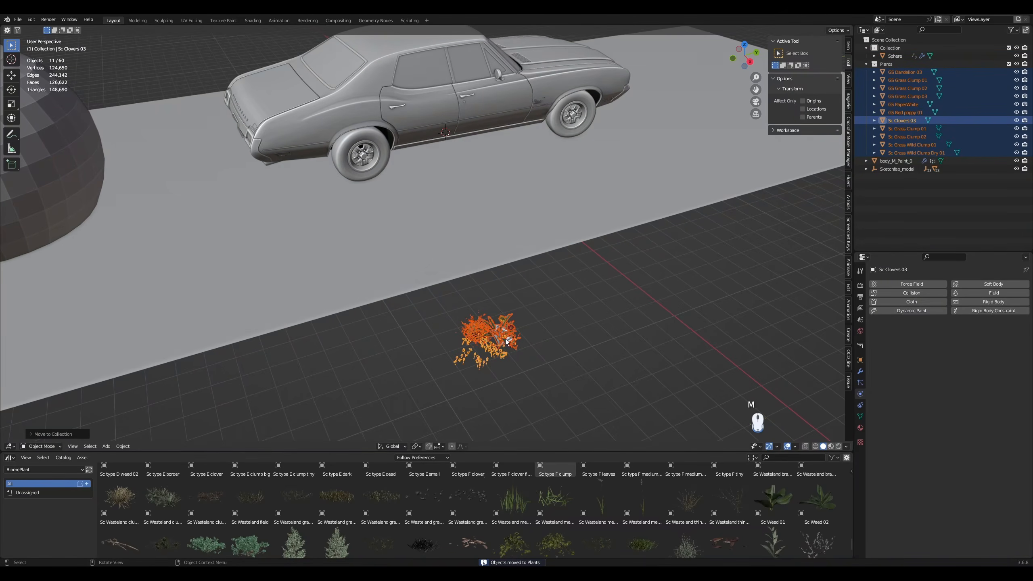
- Clear the plants' location and move them together horizontally to a spot off the ground plane
key("alt+g")
key("g")
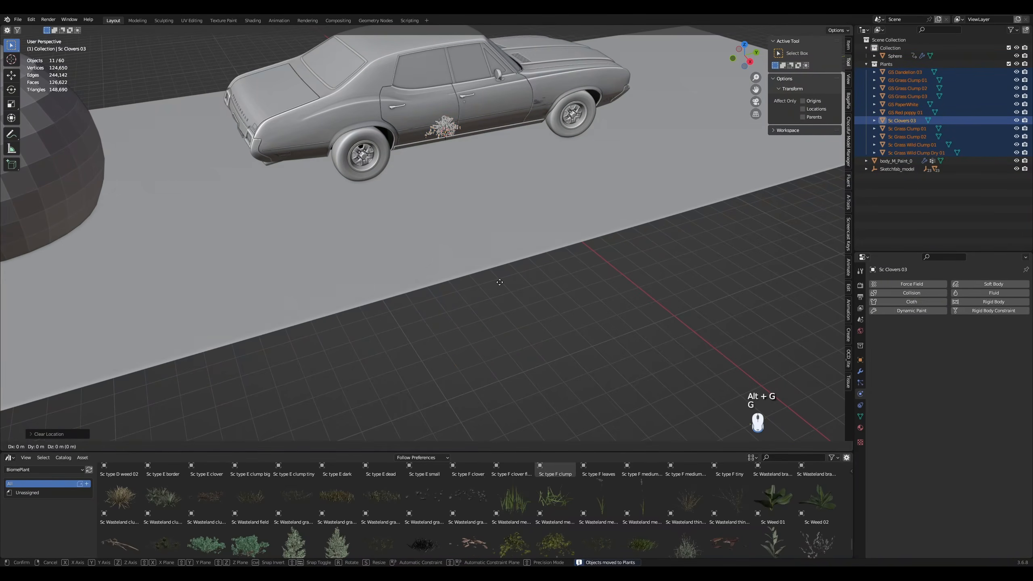
key("shift+z")
left_click(554, 54)
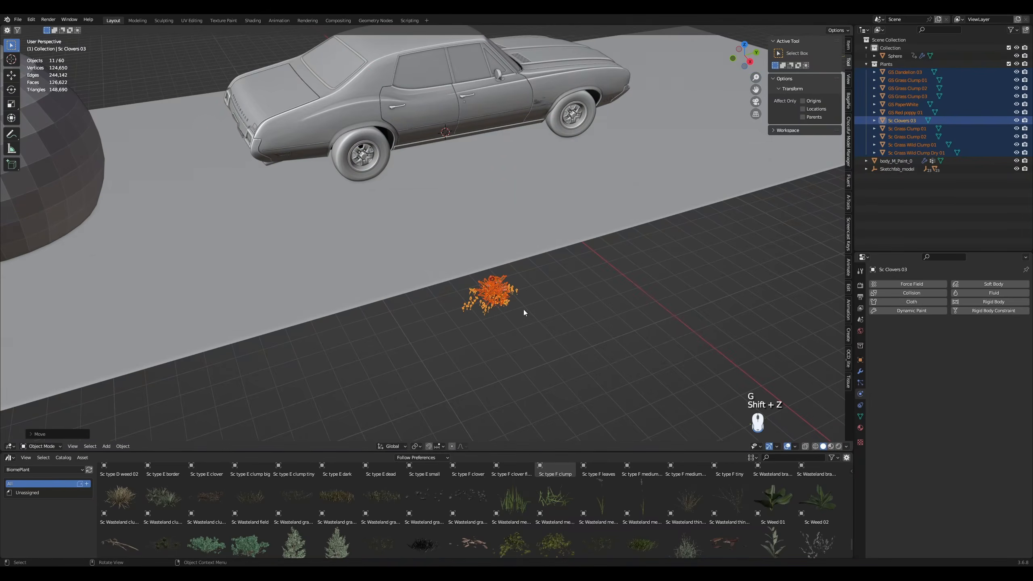
- Rotate the plants 90 degrees about the global Y axis and exclude the Plants collection from the view layer
scroll(504, 318, "up", 3)
key("r")
key("y")
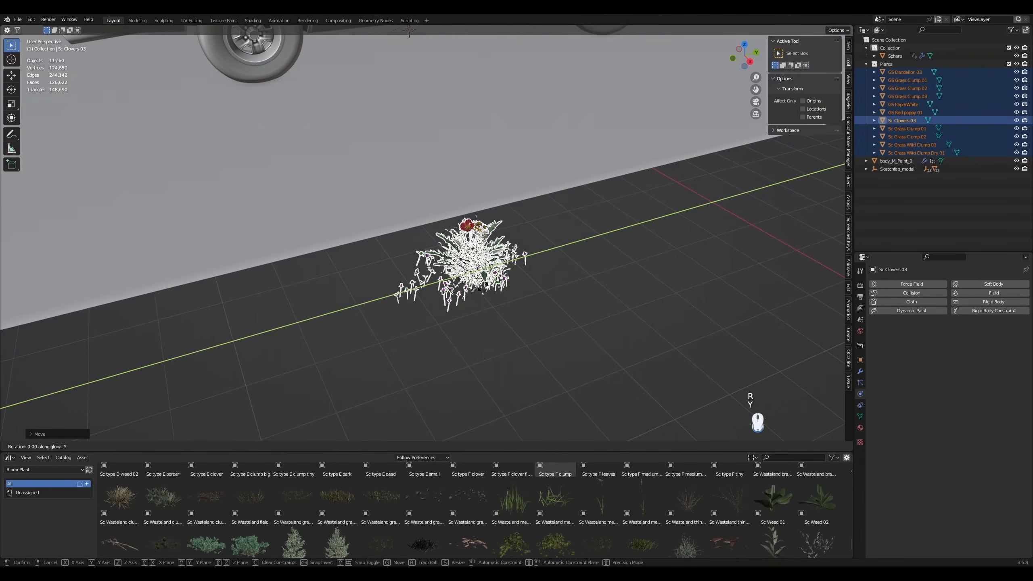
key("KP_9")
key("KP_0")
key("KP_Enter")
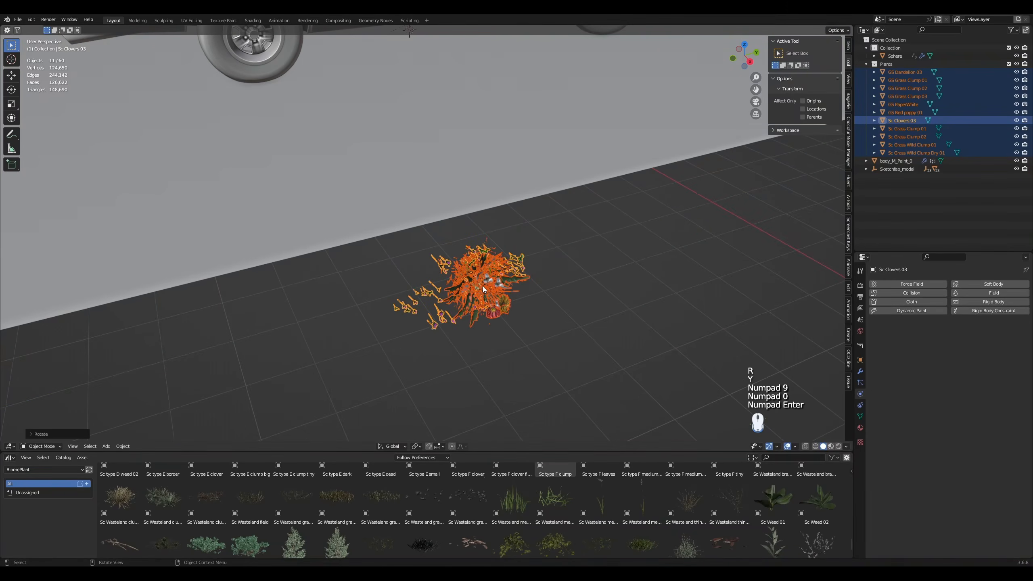
left_click(1009, 64)
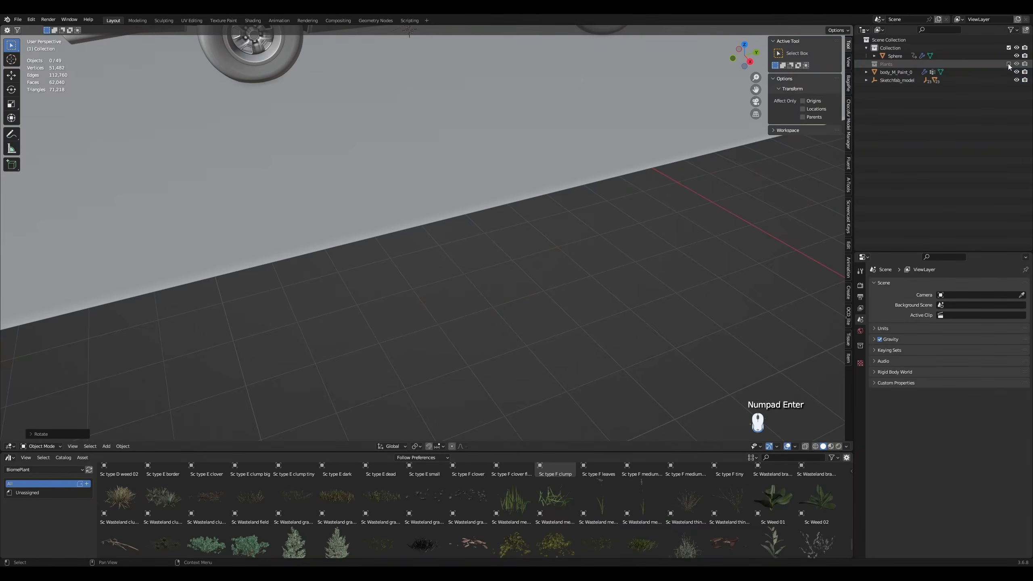
- Add a particle system to the car body, set it to Hair and enable its Advanced options
mouse_move(602, 265)
middle_mouse_down()
mouse_move(597, 243)
mouse_move(596, 359)
mouse_move(552, 296)
mouse_move(563, 217)
middle_mouse_up()
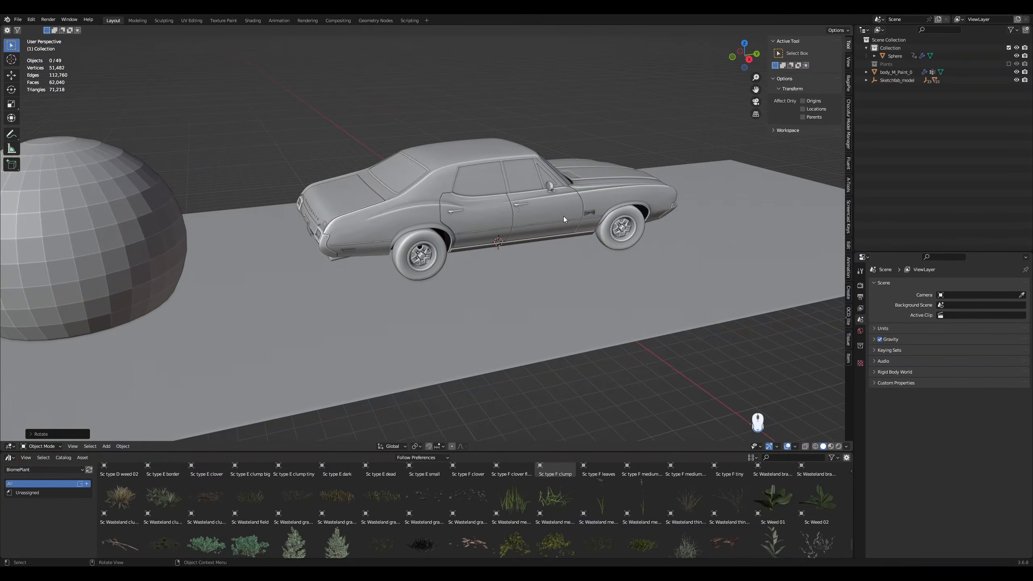
left_click(557, 223)
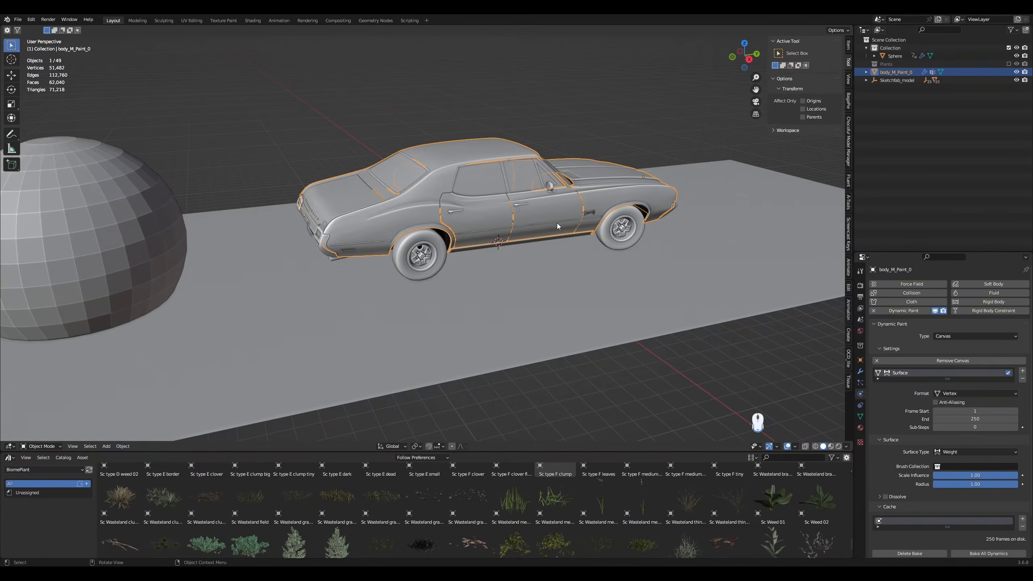
left_click(861, 382)
left_click(1026, 284)
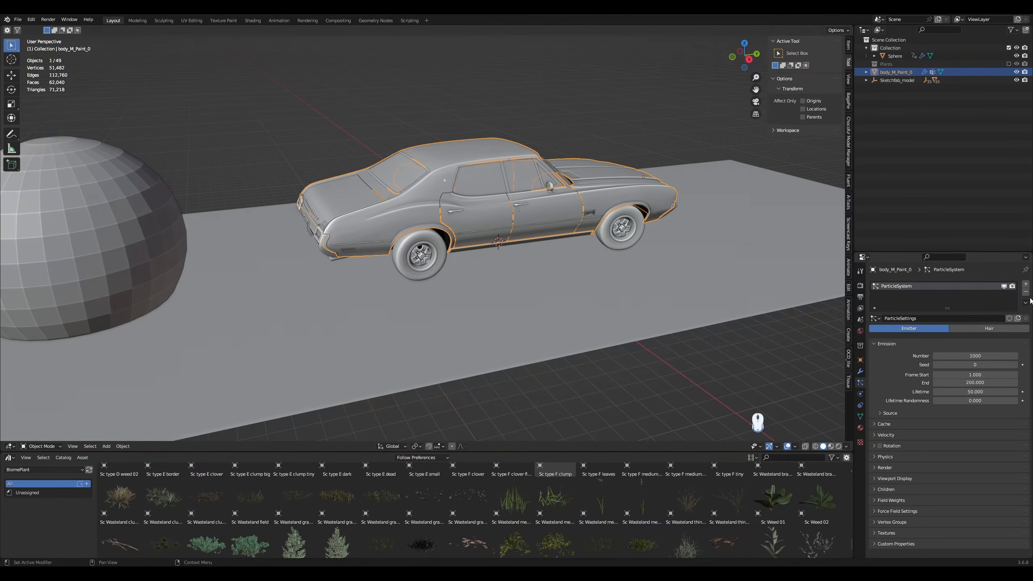
left_click(991, 329)
left_click(956, 340)
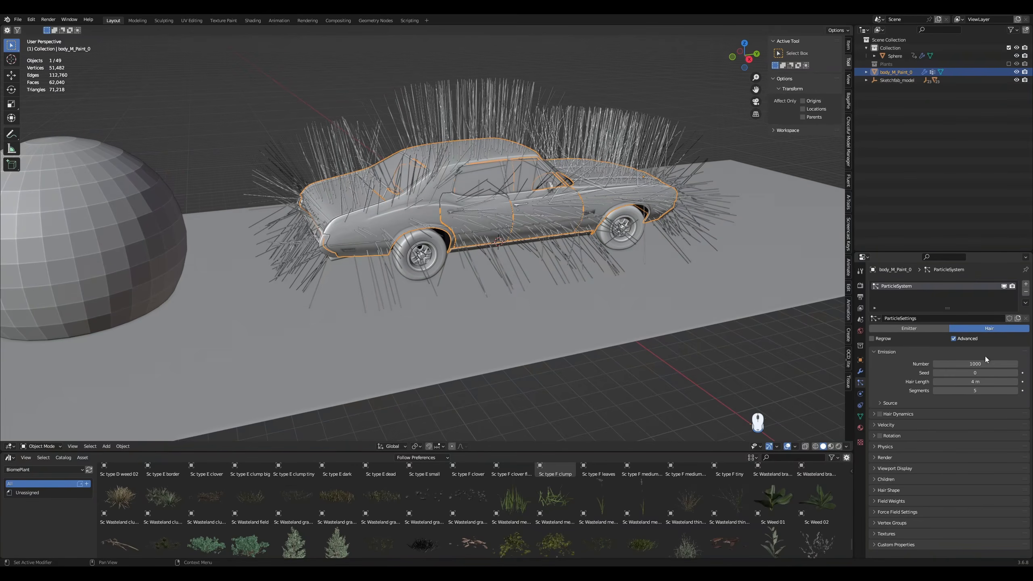
- Set the hair length to 1 m and enable rotation with Phase about 0.3 and Randomize Phase about 1.5
left_click(973, 381)
type("1")
key("Return")
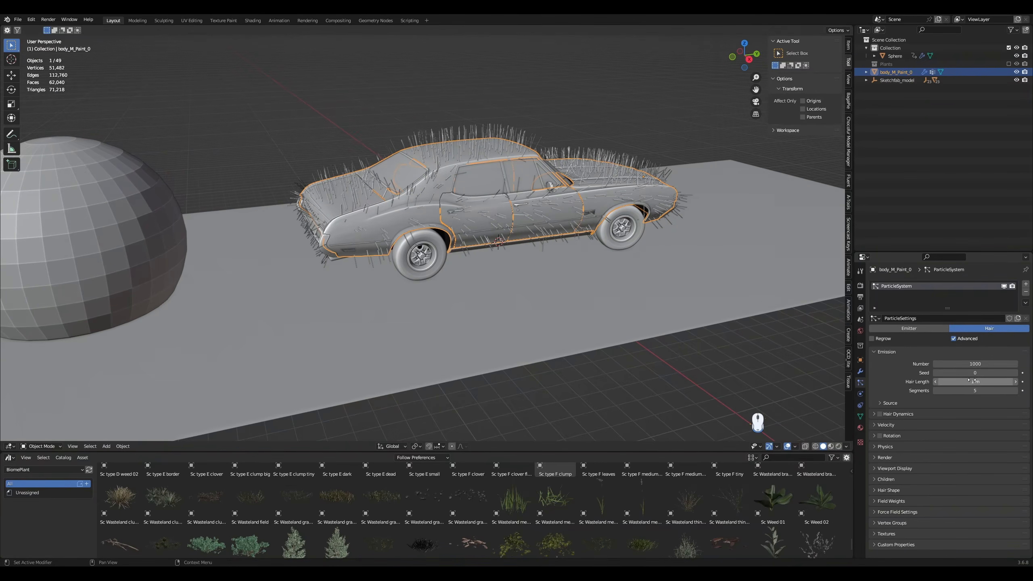
left_click(875, 436)
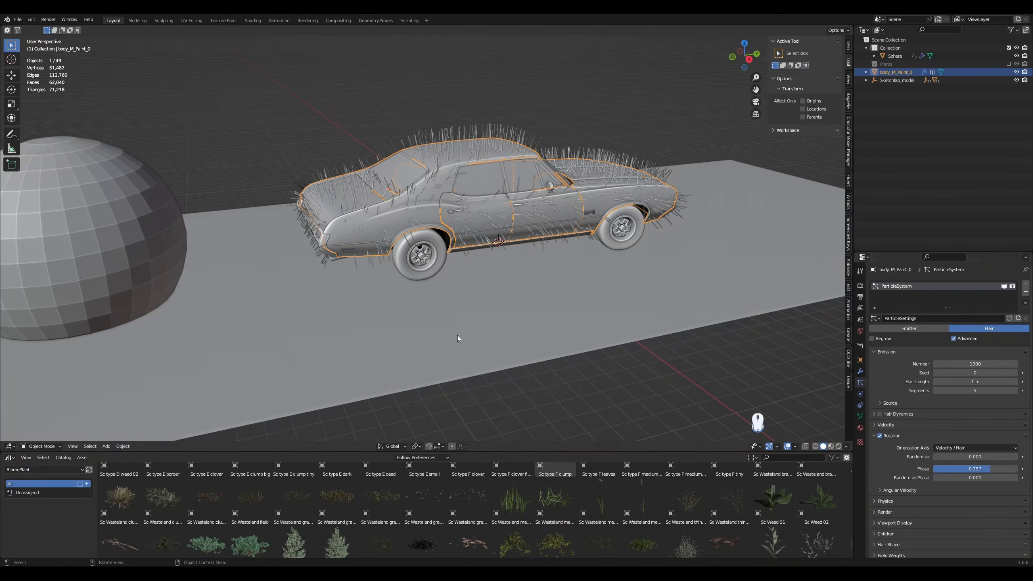
left_click_drag(968, 478, 989, 478)
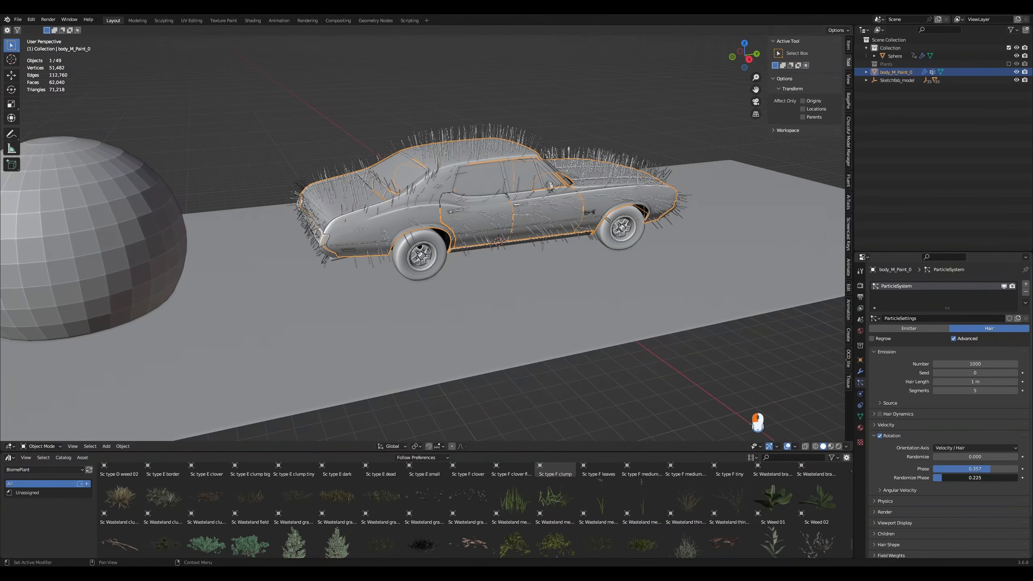
- Render the hair particles as a Collection with scale 1 and scale randomness 0.35
scroll(976, 447, "down", 3)
left_click(885, 466)
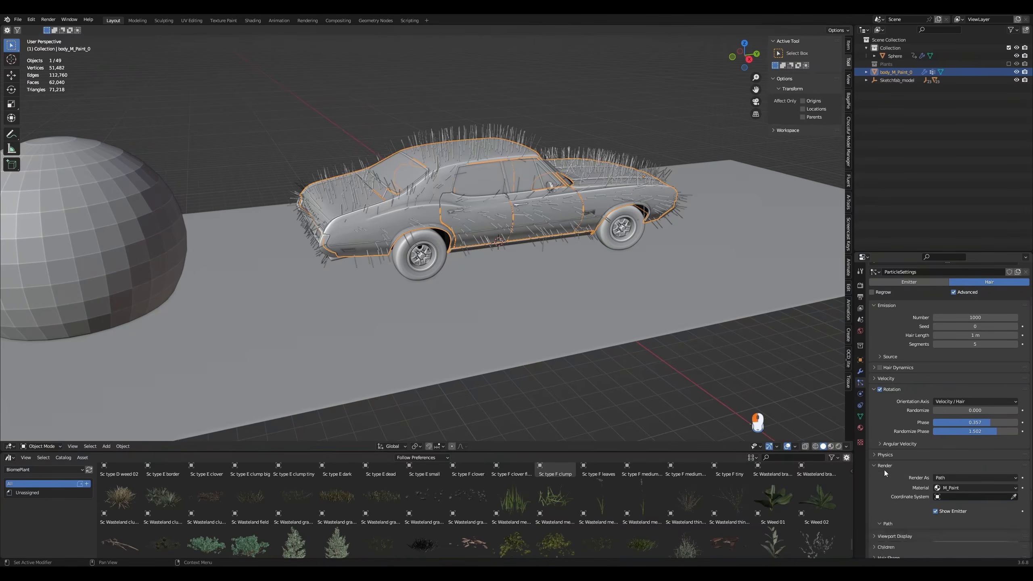
left_click(956, 480)
left_click(956, 513)
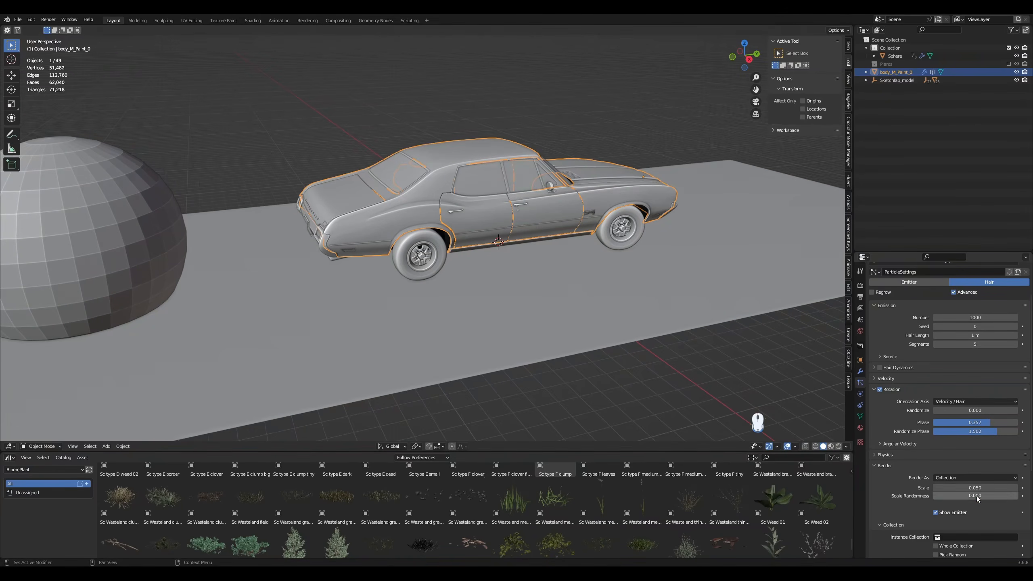
type("1")
key("Tab")
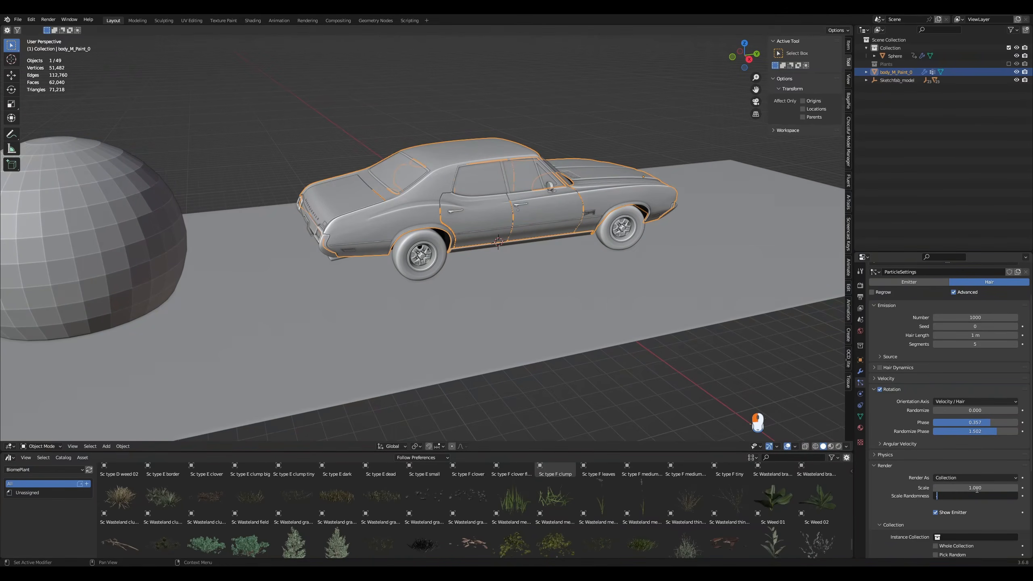
key("Return")
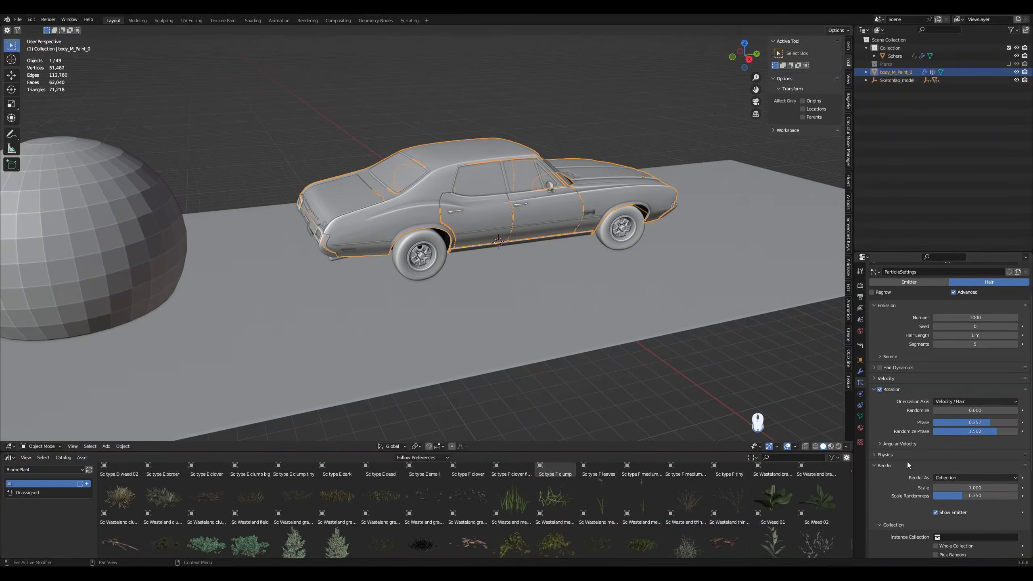
- Use the Plants collection as the particle instances and enable Pick Random
scroll(908, 465, "down", 4)
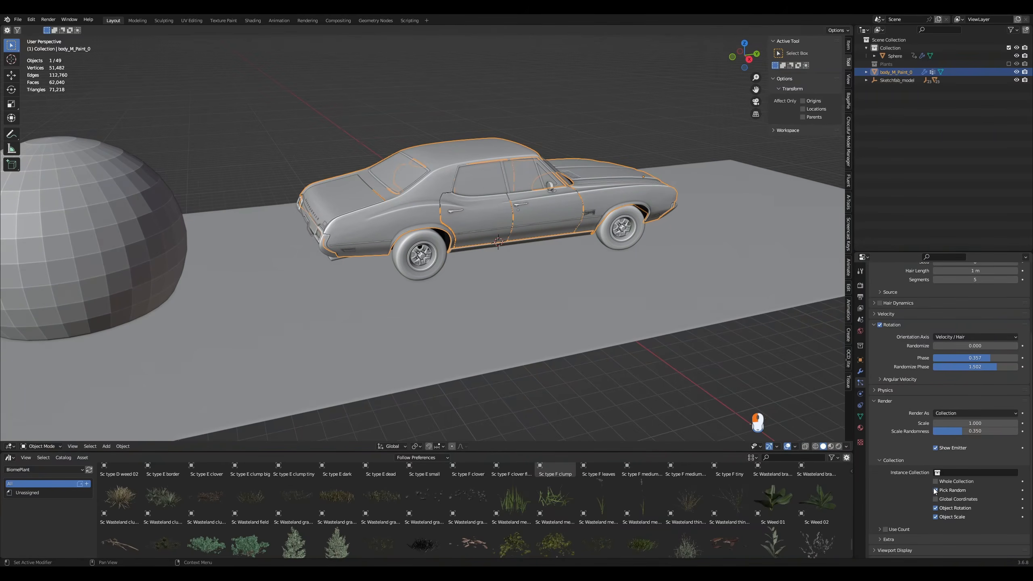
left_click(962, 473)
left_click(959, 492)
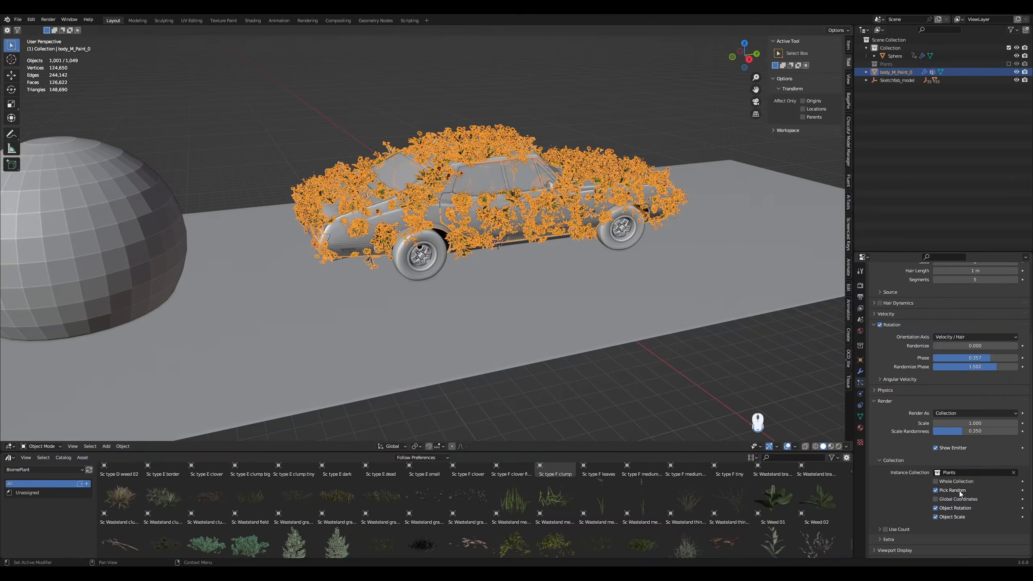
- Set the particle number to 5000
scroll(937, 328, "up", 7)
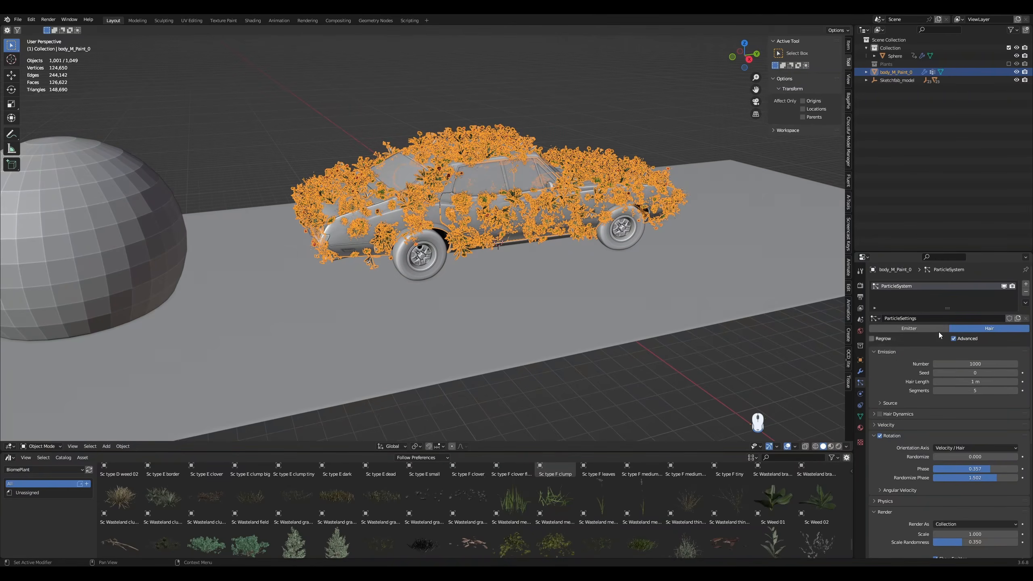
left_click(956, 364)
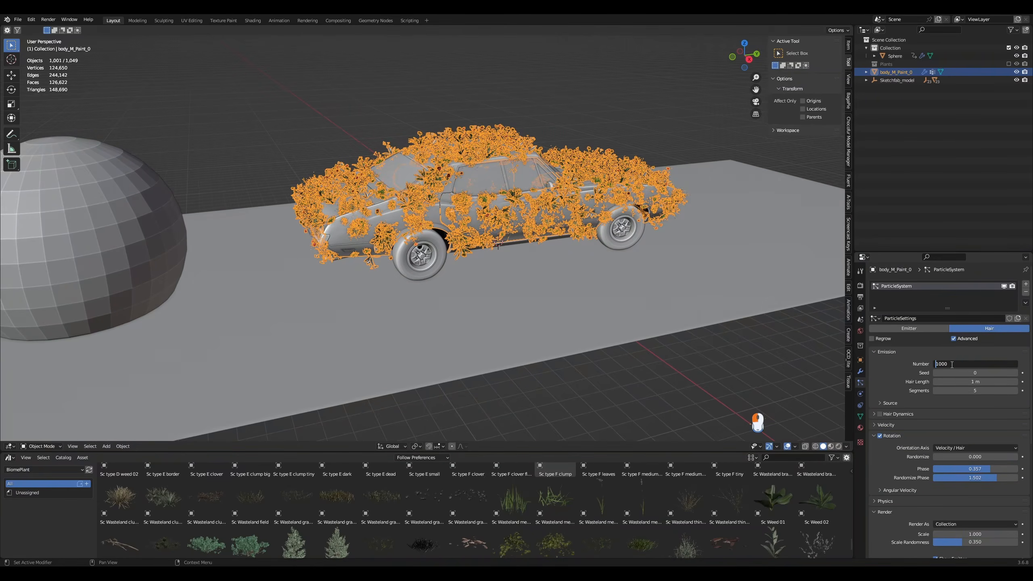
type("5")
key("Return")
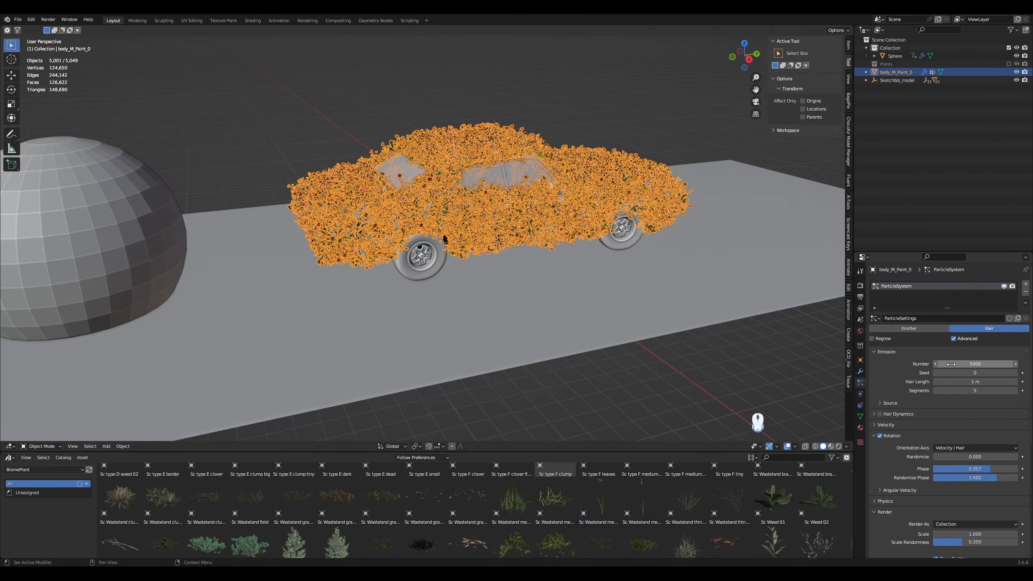
- Deselect the car body and preview the plant-covered car in rendered shading
left_click(793, 395)
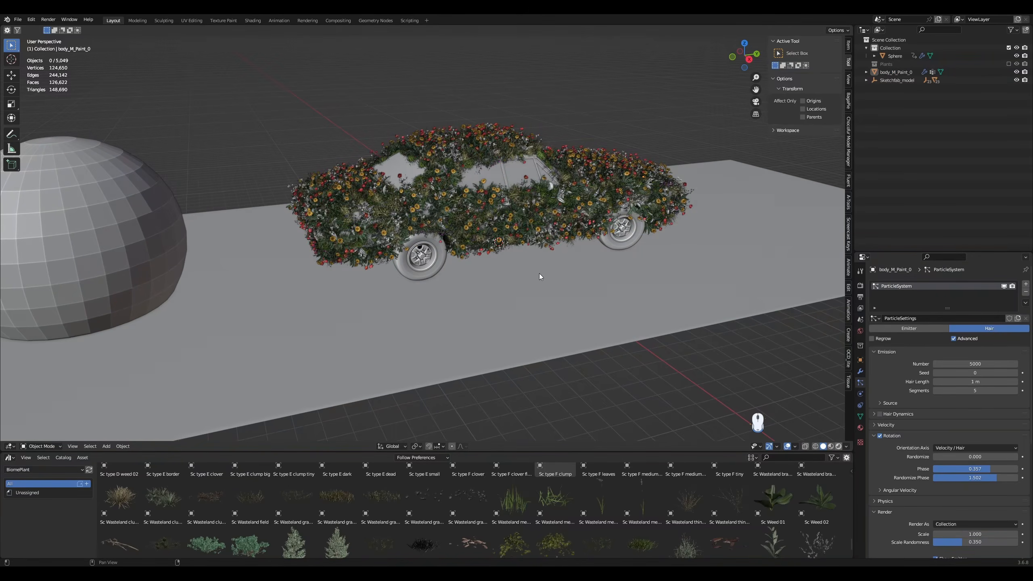
key("z")
left_click(541, 238)
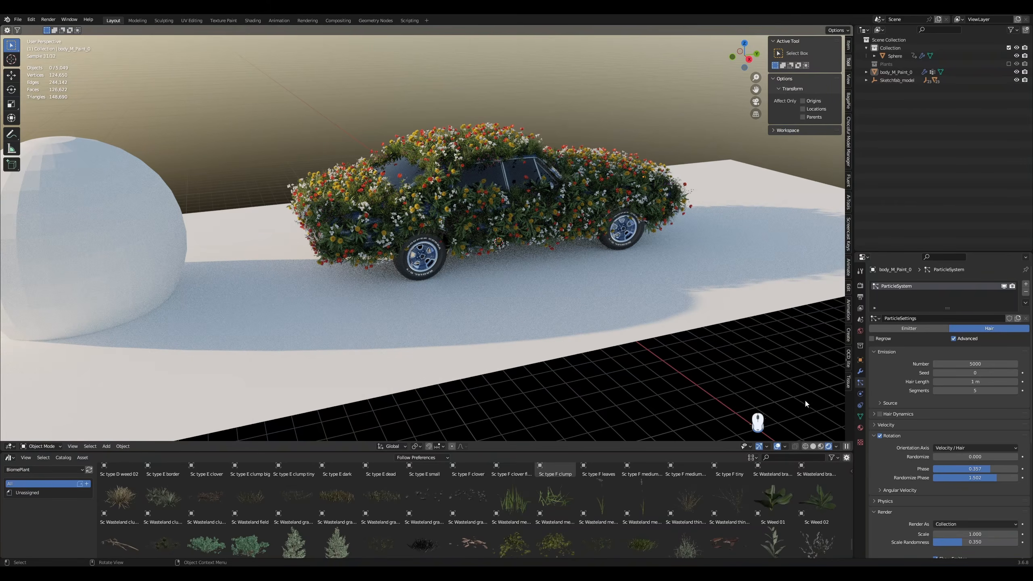
- Set the particle number to 10000 and return the viewport to solid shading
left_click(958, 361)
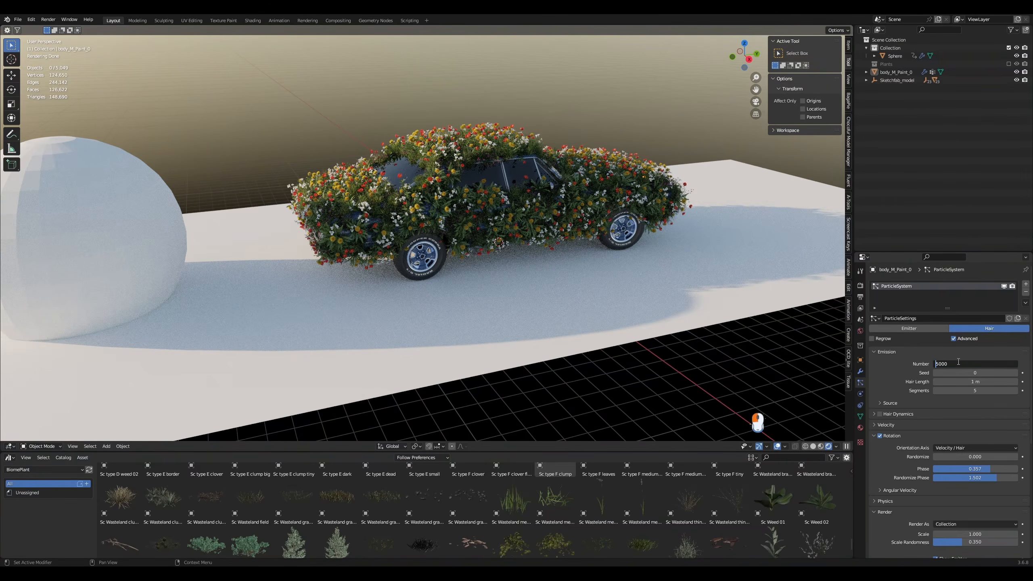
type("10000")
key("Return")
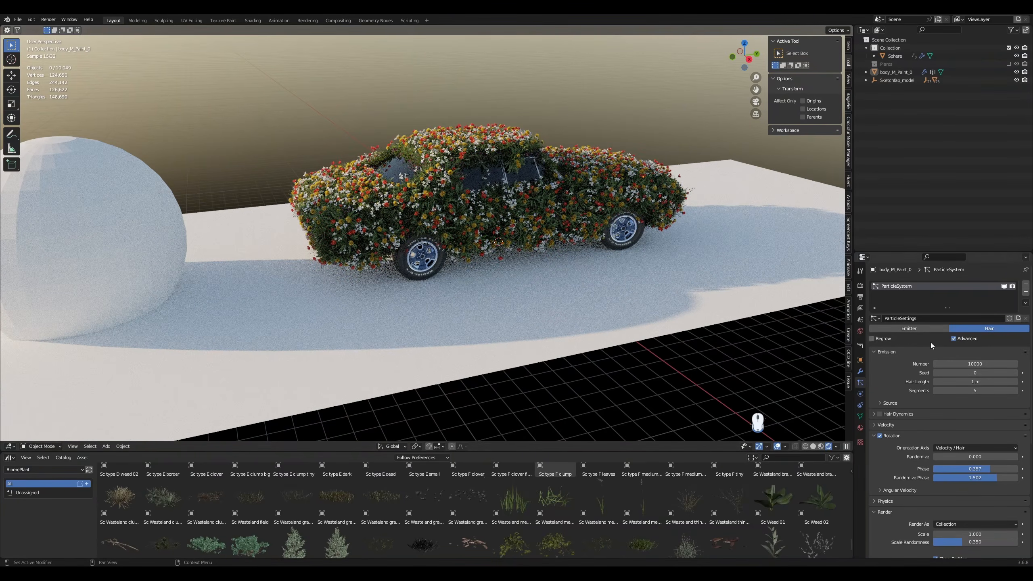
left_click(813, 446)
- Assign the dp_weight vertex group to the particle system's Length
scroll(897, 448, "down", 10)
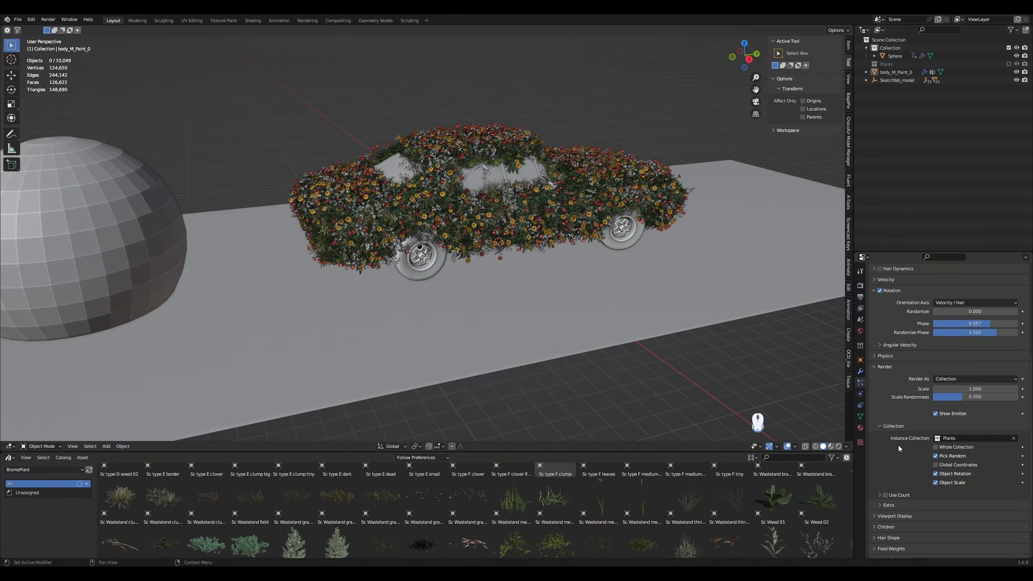
left_click(891, 531)
scroll(883, 414, "down", 4)
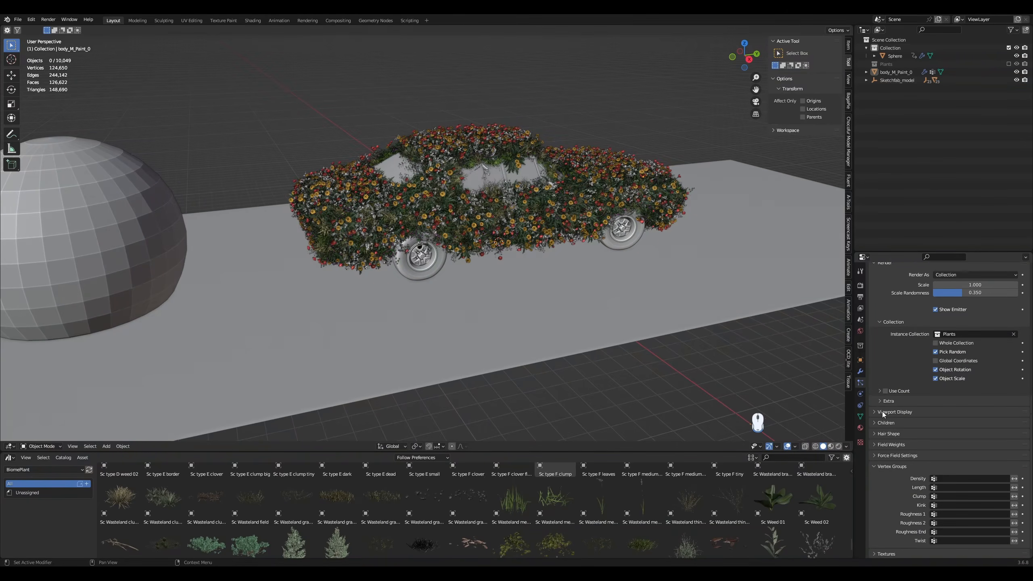
left_click(946, 475)
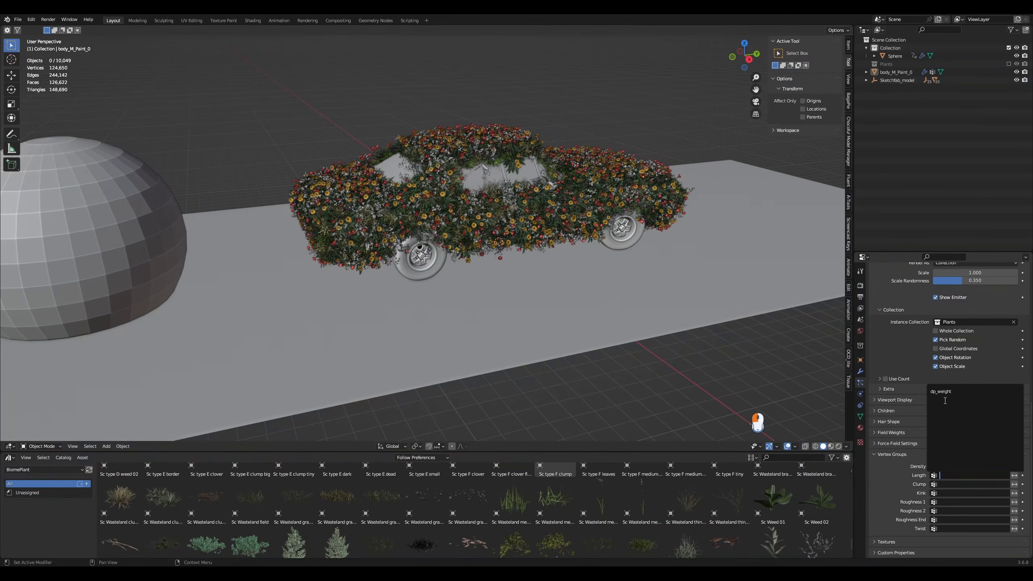
left_click(947, 393)
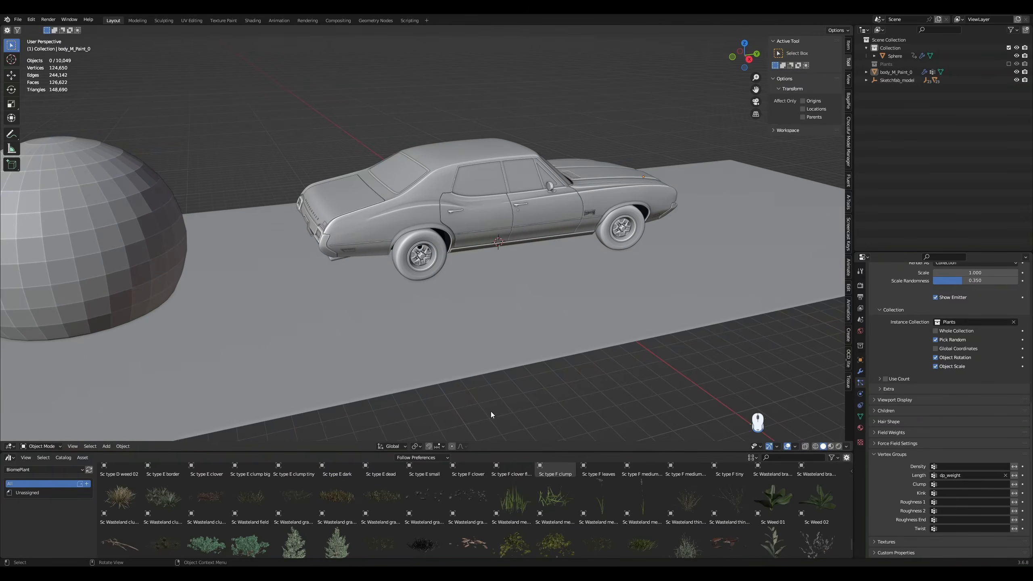
- Replace the asset browser area with the Timeline and reduce its height to enlarge the 3D viewport
left_click(8, 457)
left_click(122, 490)
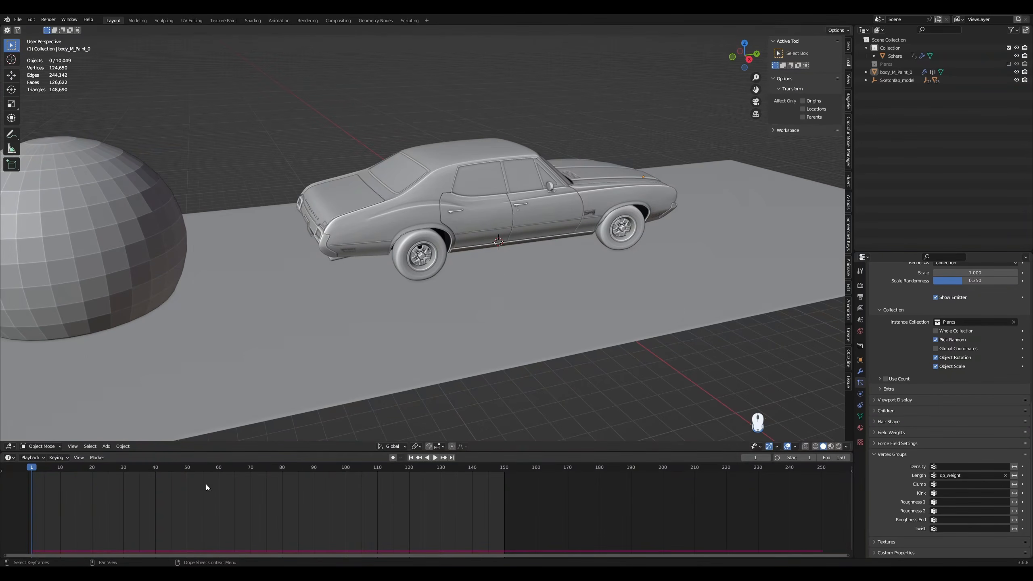
left_click_drag(488, 450, 441, 496)
- Play the plant growth animation as the sphere passes over the car, stop it and return to frame 1
left_click(435, 503)
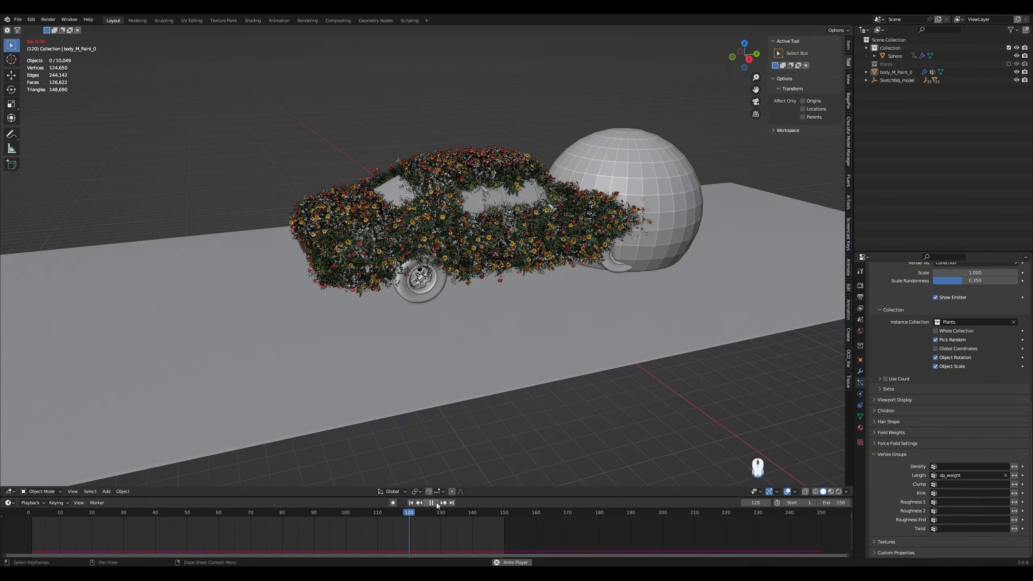
left_click(431, 502)
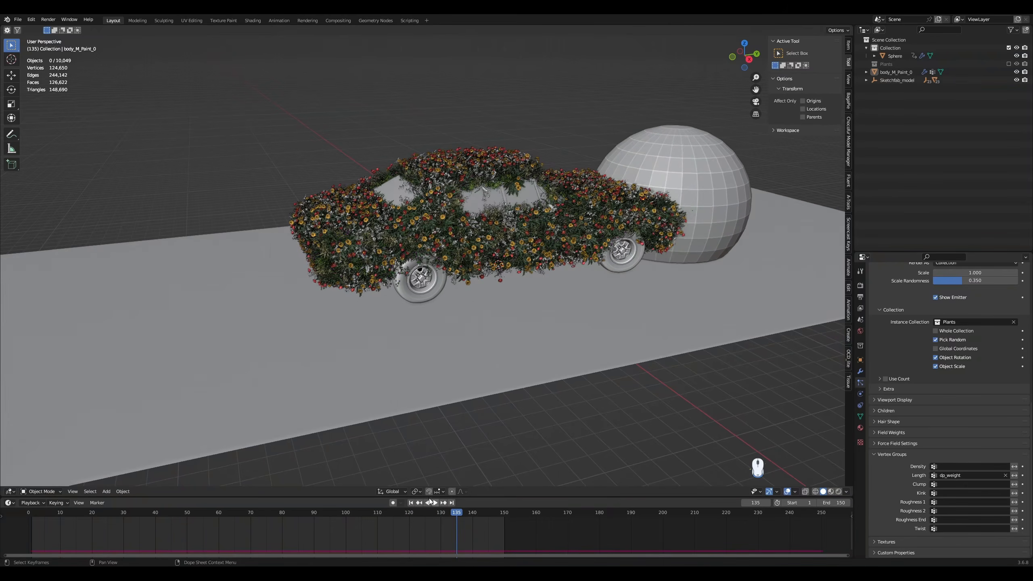
left_click(411, 502)
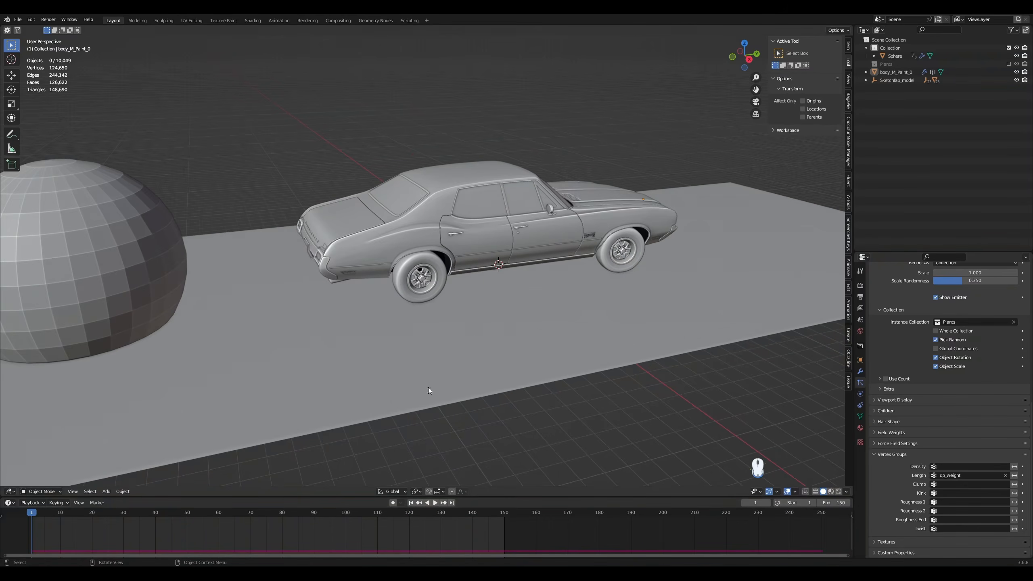
- Hide the brush sphere in both the viewport and renders
left_click(115, 277)
left_click(1017, 57)
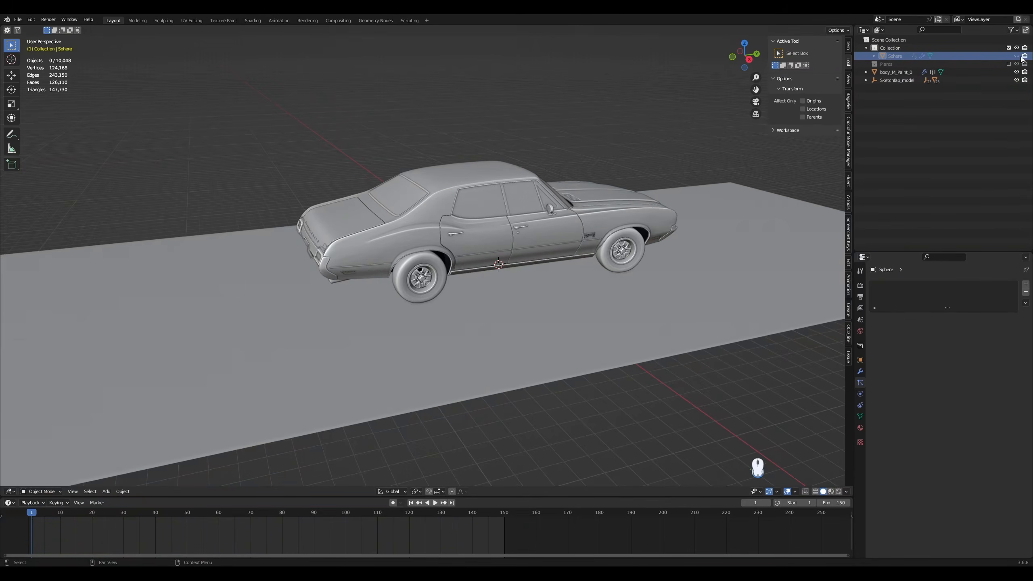
left_click(1025, 56)
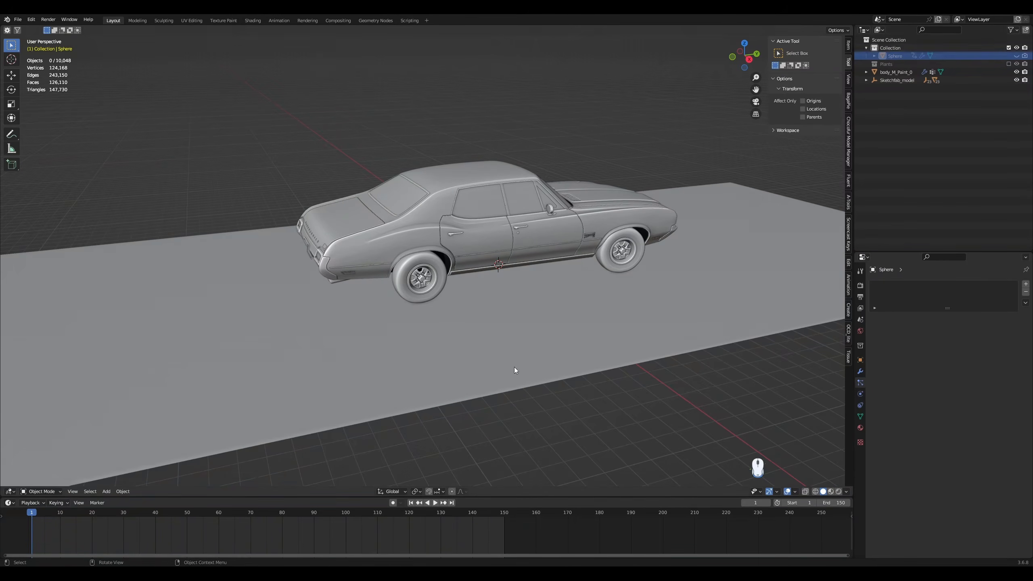
- Replay the growth animation without the sphere, rewind it and go to the end frame 150 for a rendered preview
left_click(435, 503)
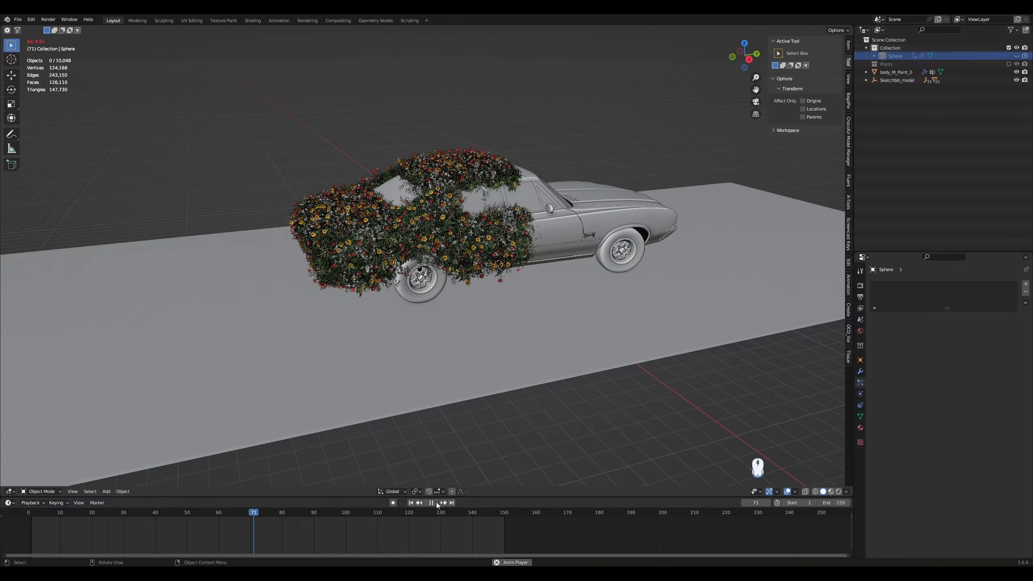
left_click(411, 503)
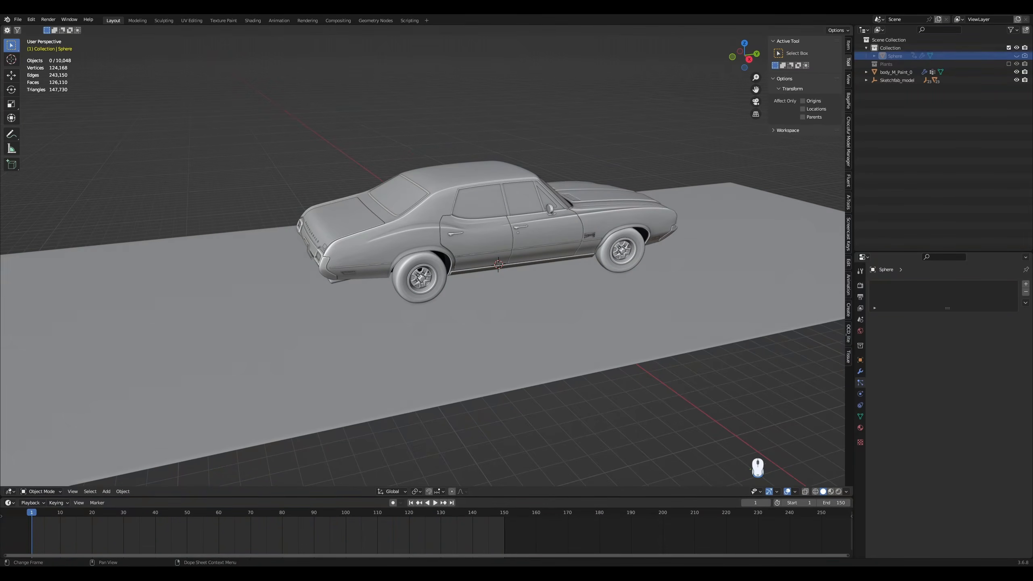
left_click(452, 503)
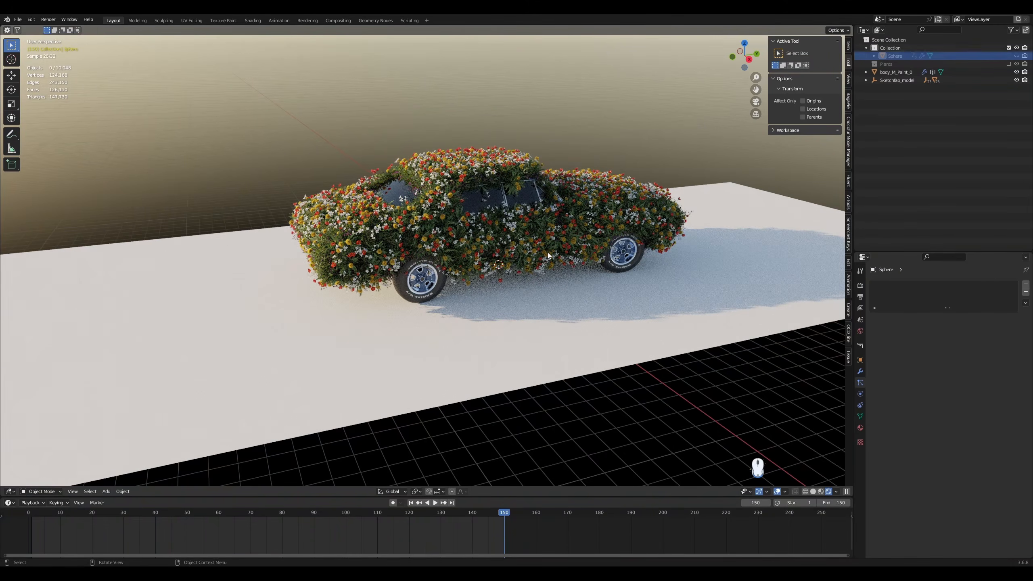
- Set the world sky texture's sun elevation to 60° and return the viewport to solid shading
middle_click_drag(548, 253, 552, 252)
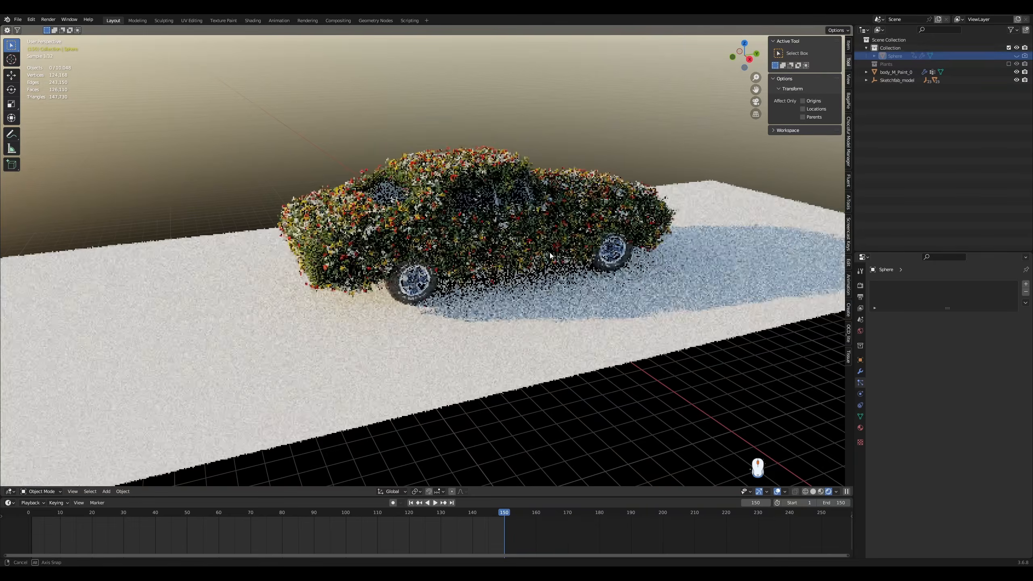
left_click(860, 332)
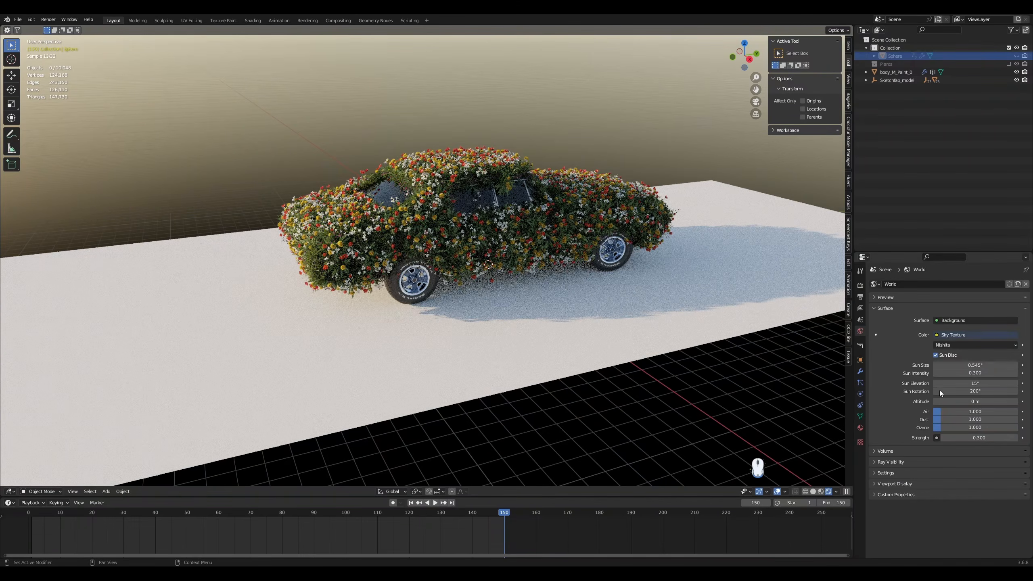
left_click(975, 383)
type("60")
key("Return")
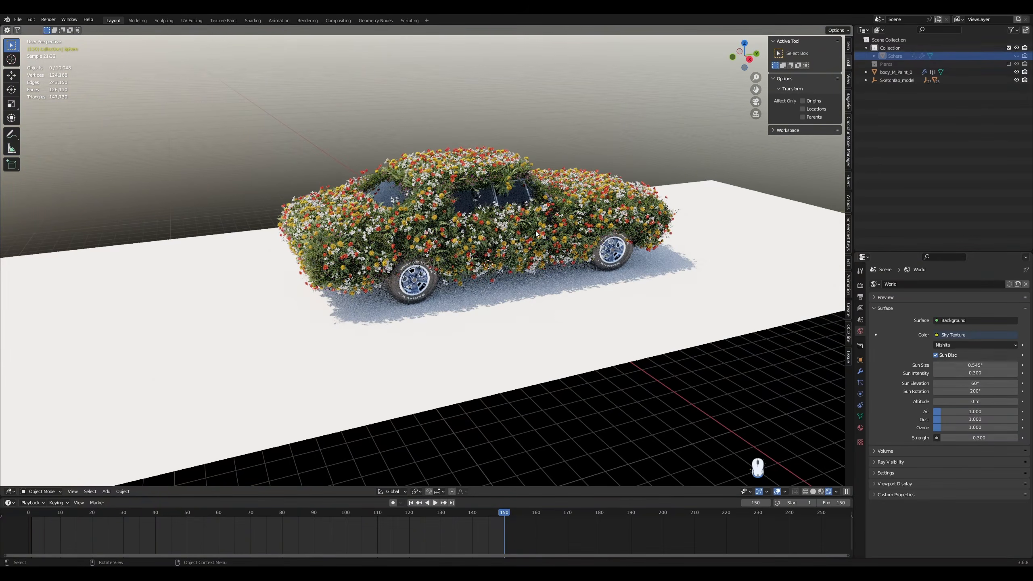
left_click(813, 493)
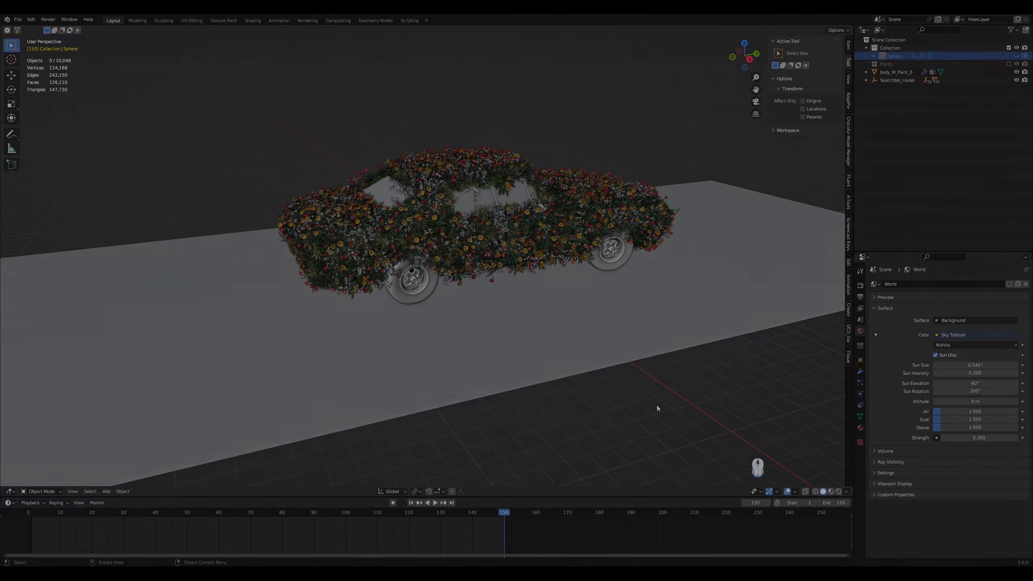